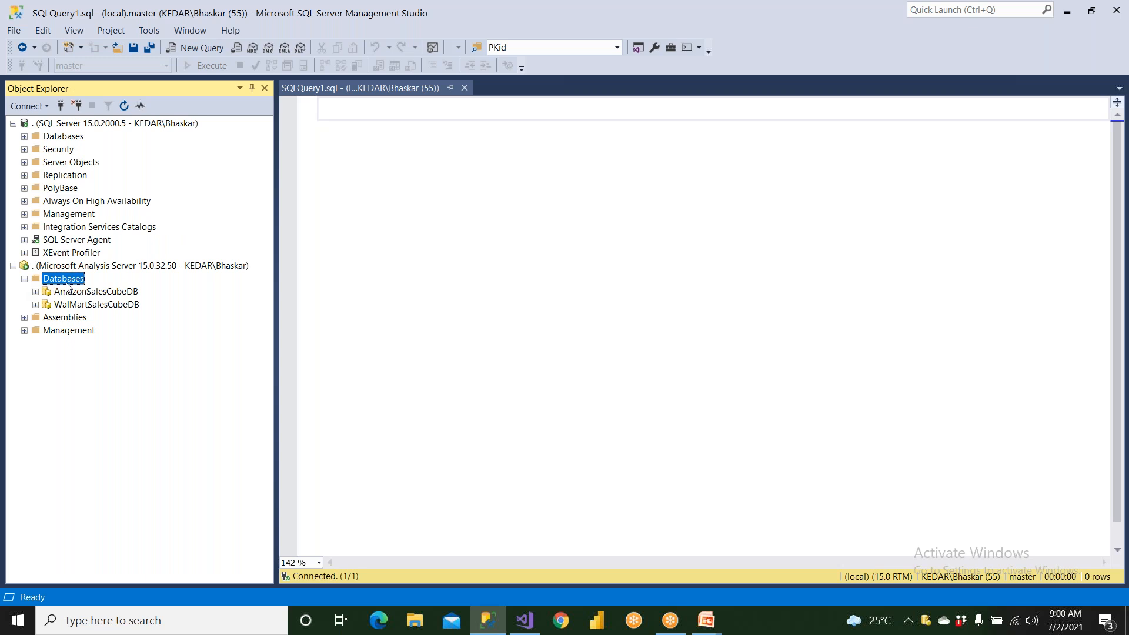
- Examine the processing options of AmazonSalesCube in the AmazonSalesCubeDB Analysis Services database, and close them without processing
{"action": "right_click", "coordinate": [67, 281]}
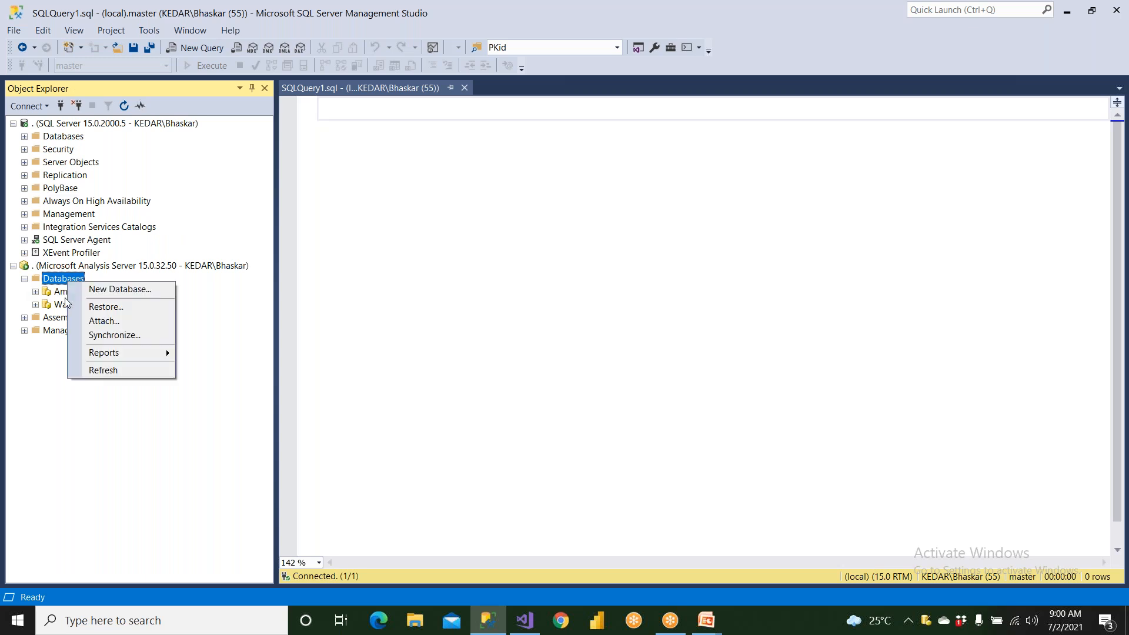
{"action": "left_click", "coordinate": [66, 296]}
{"action": "right_click", "coordinate": [67, 295]}
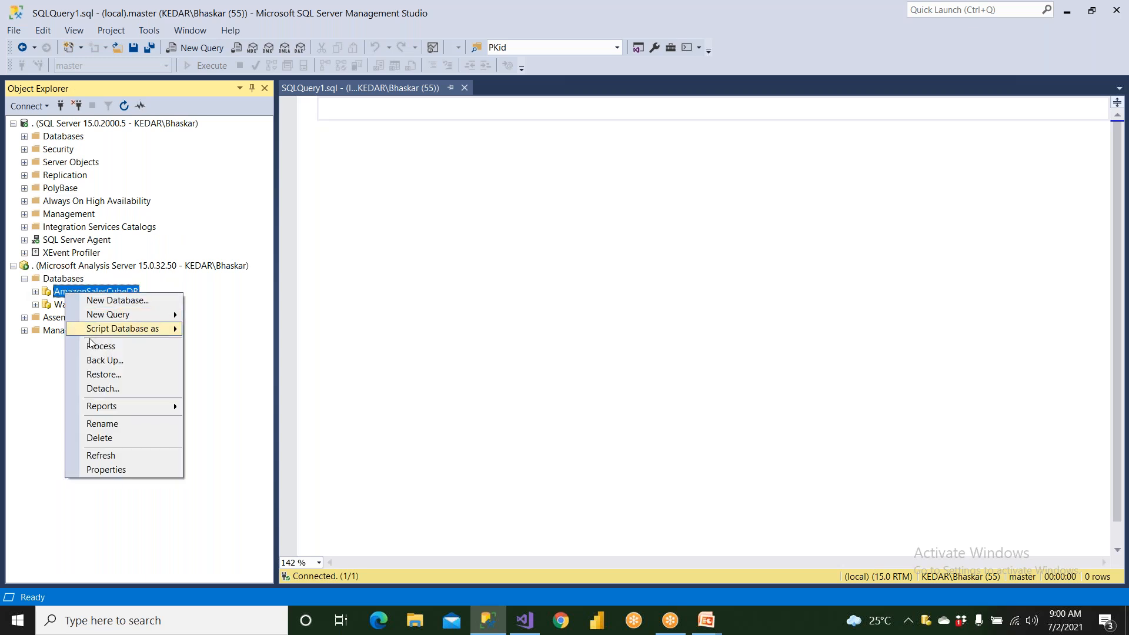
{"action": "left_click", "coordinate": [35, 292]}
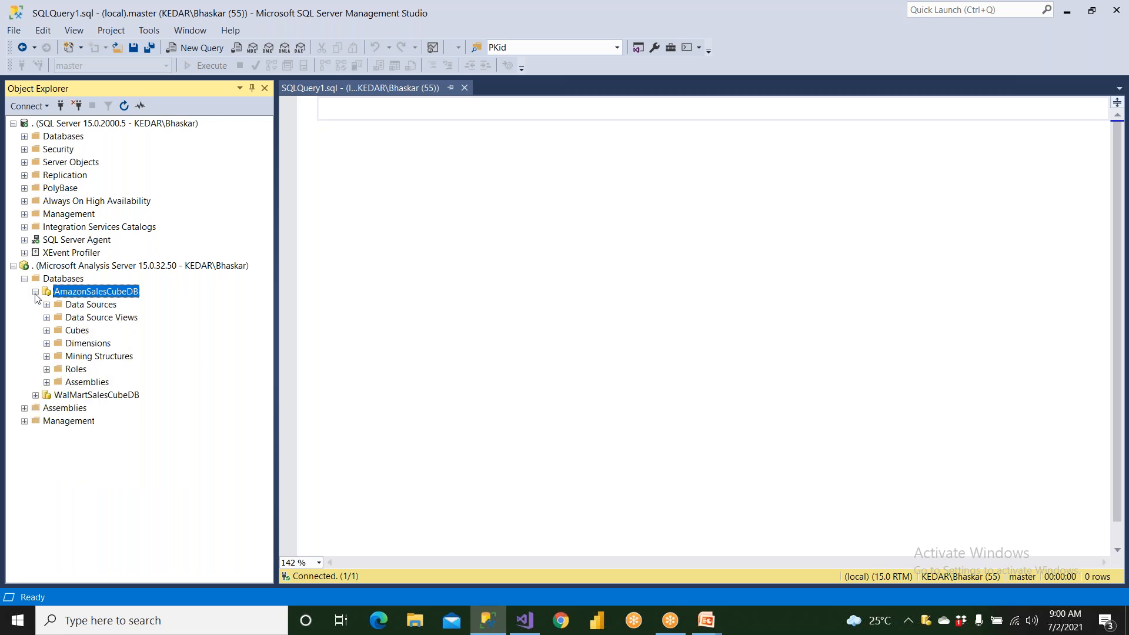
{"action": "left_click", "coordinate": [73, 328]}
{"action": "right_click", "coordinate": [74, 330]}
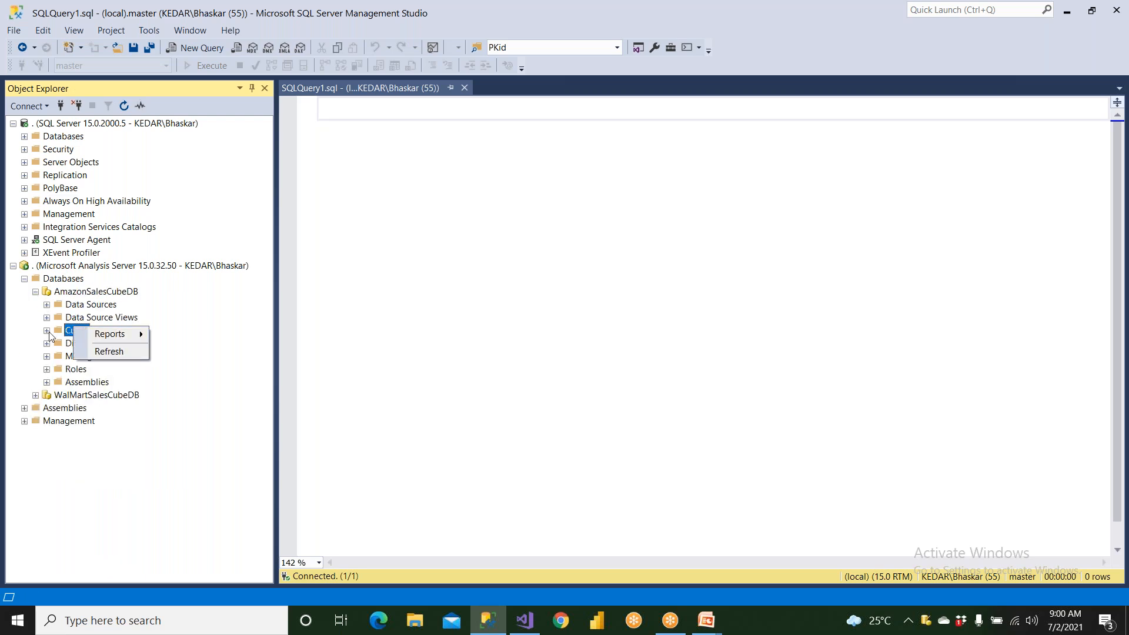
{"action": "left_click", "coordinate": [47, 330]}
{"action": "left_click", "coordinate": [81, 344]}
{"action": "right_click", "coordinate": [80, 345]}
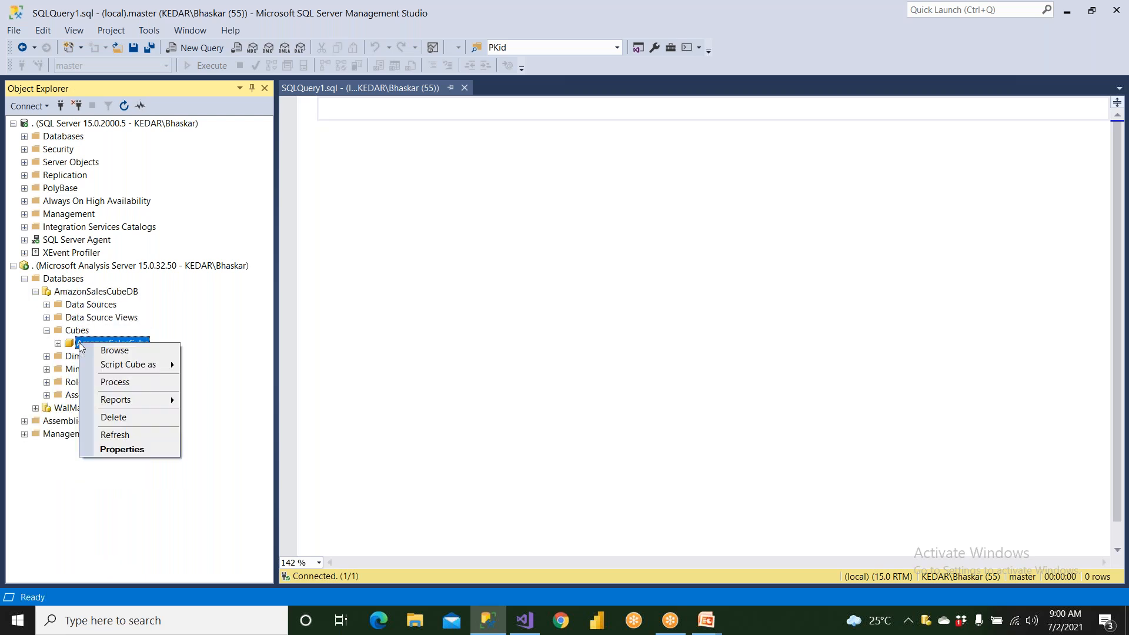
{"action": "left_click", "coordinate": [105, 381]}
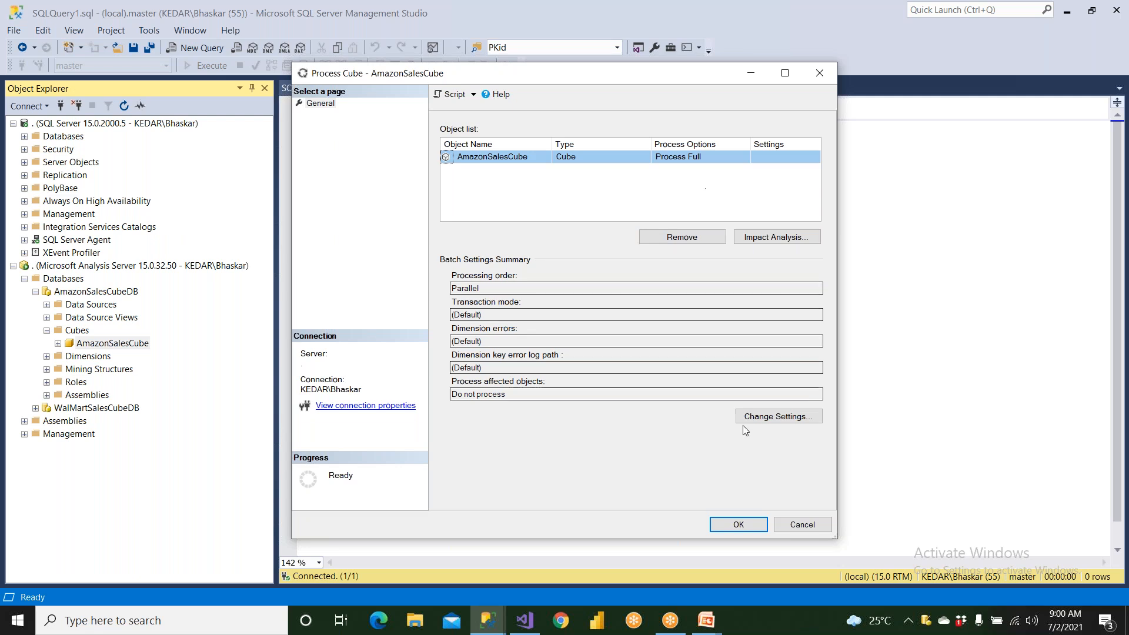
{"action": "left_click", "coordinate": [801, 526]}
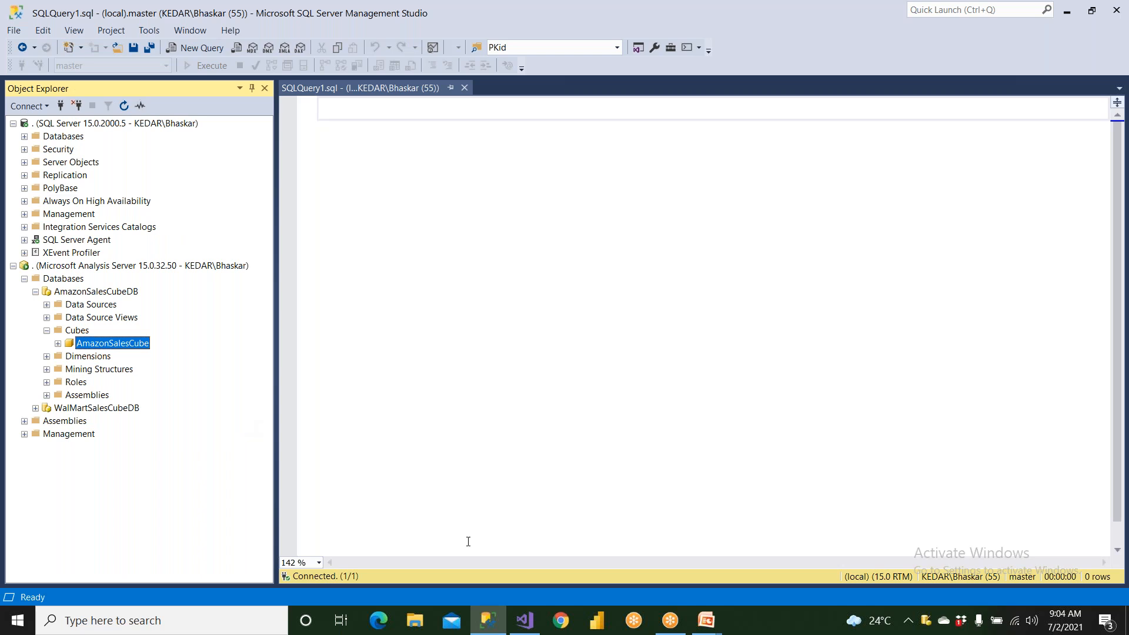
- Switch to Visual Studio and select the Unassigned Aggregation Design of the Sales measure group in AmazonSalesCube's aggregations
{"action": "left_click", "coordinate": [523, 624]}
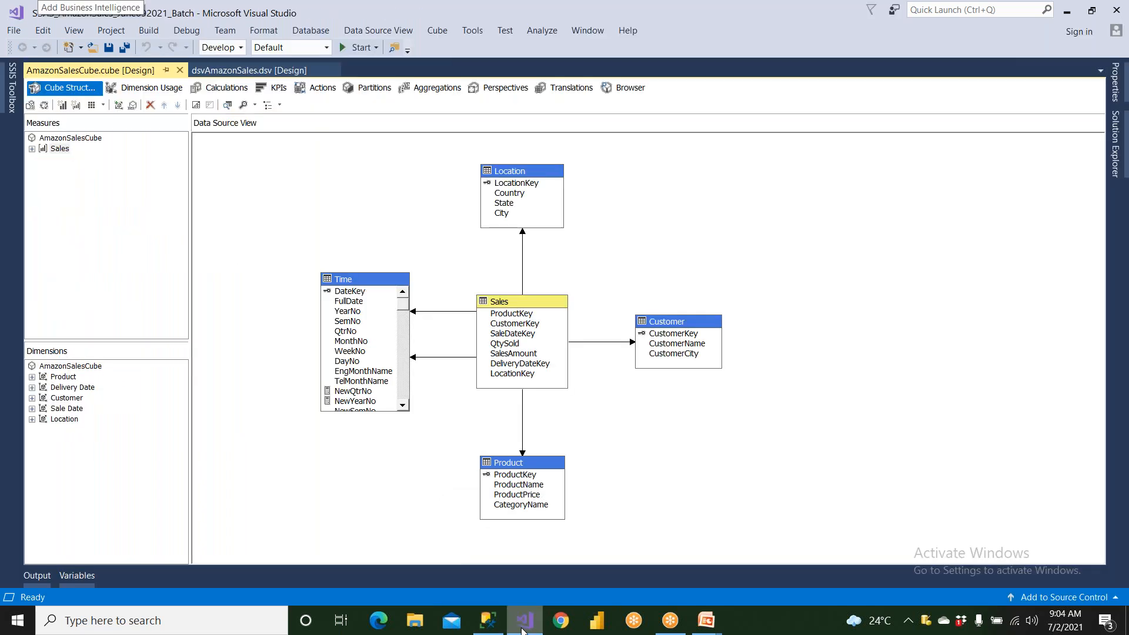
{"action": "left_click", "coordinate": [429, 91]}
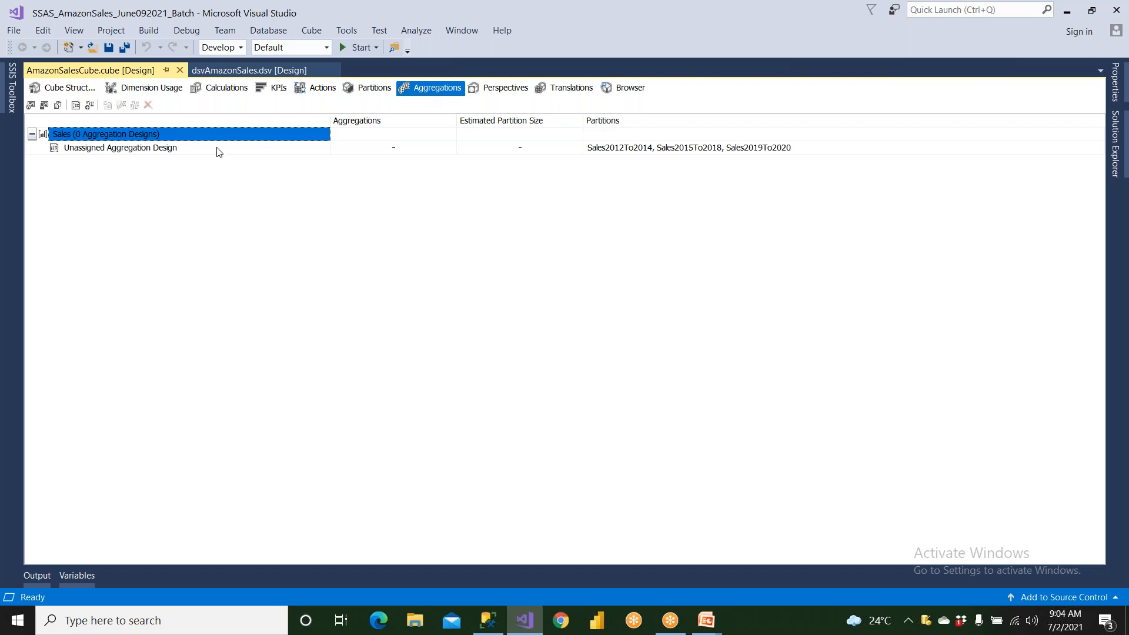
{"action": "left_click", "coordinate": [80, 151]}
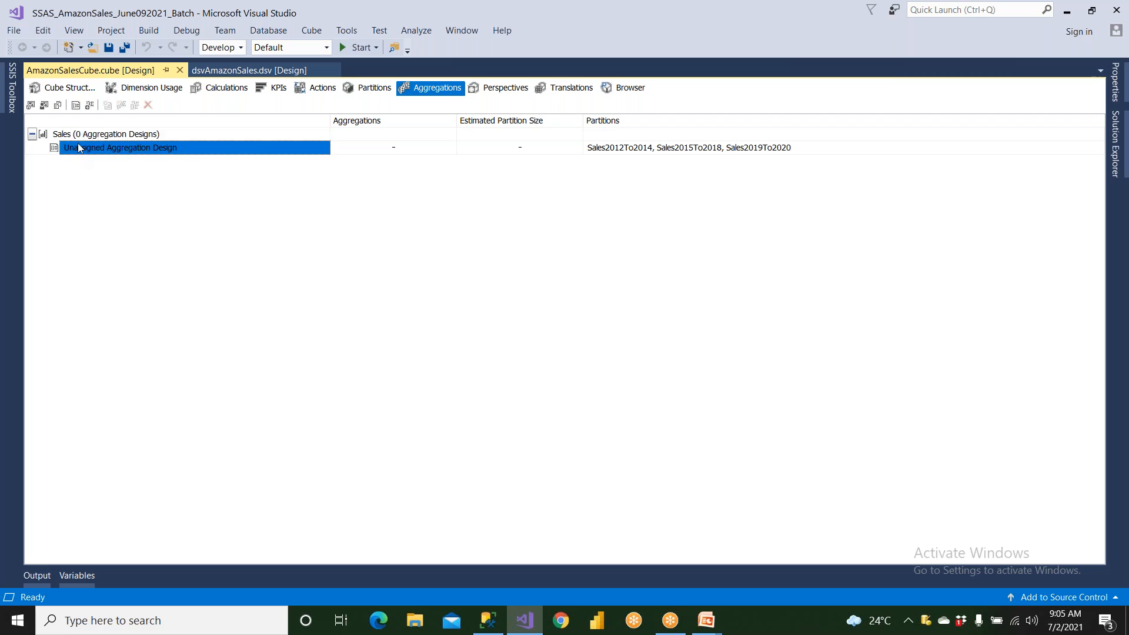
- View the options for assigning an aggregation design and the Usage-Based Optimization Wizard's welcome page, without applying either
{"action": "left_click", "coordinate": [58, 106]}
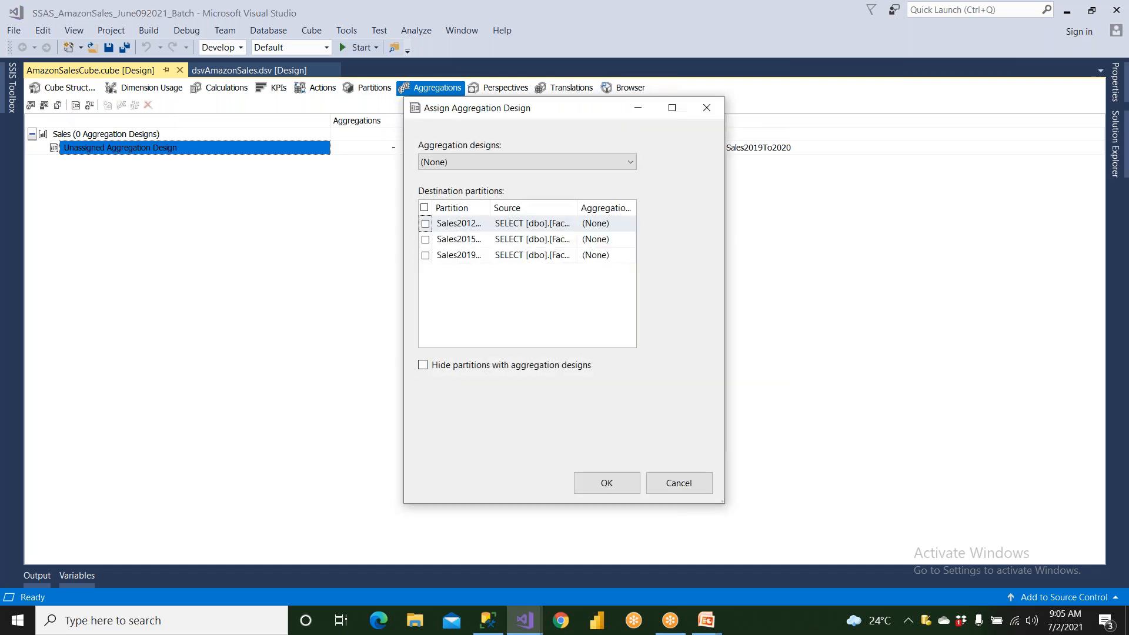
{"action": "left_click", "coordinate": [700, 485]}
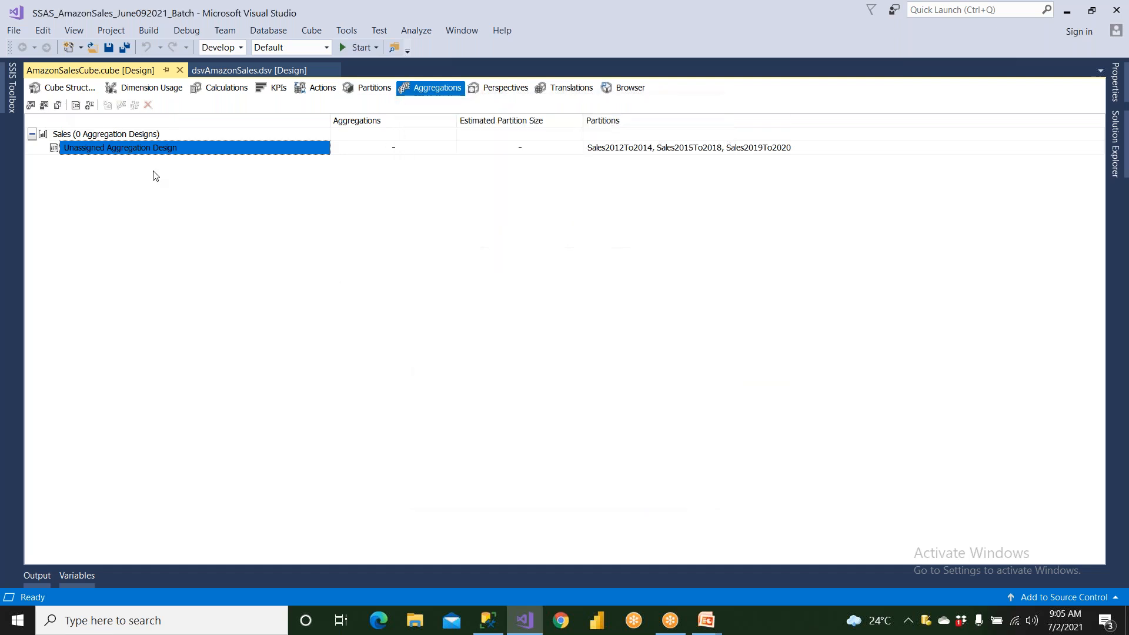
{"action": "left_click", "coordinate": [45, 106]}
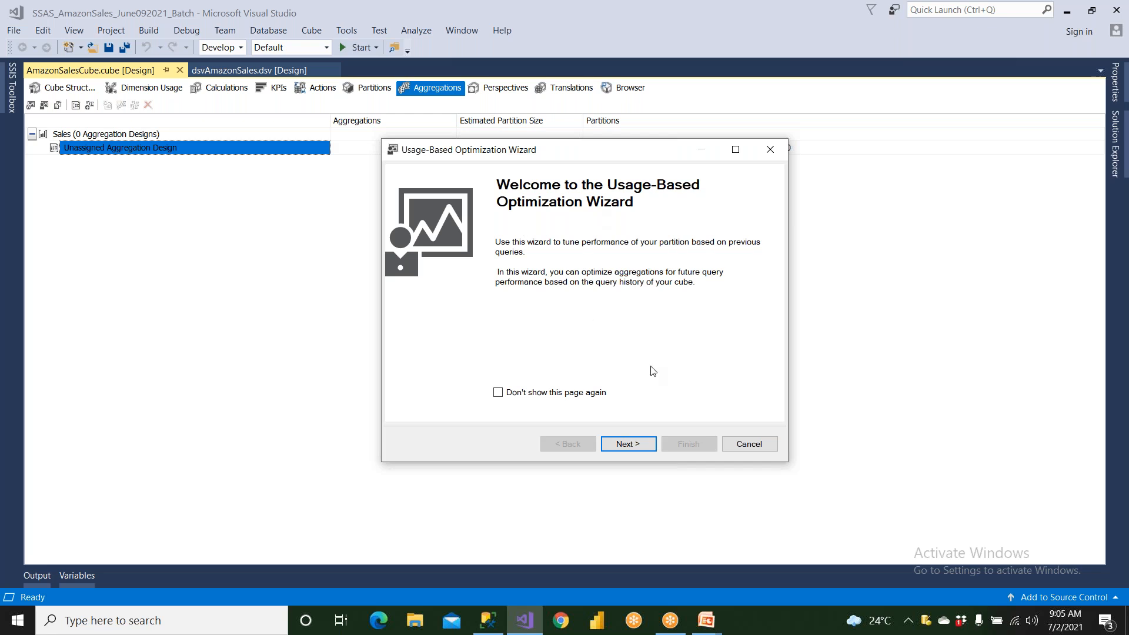
{"action": "left_click", "coordinate": [748, 444]}
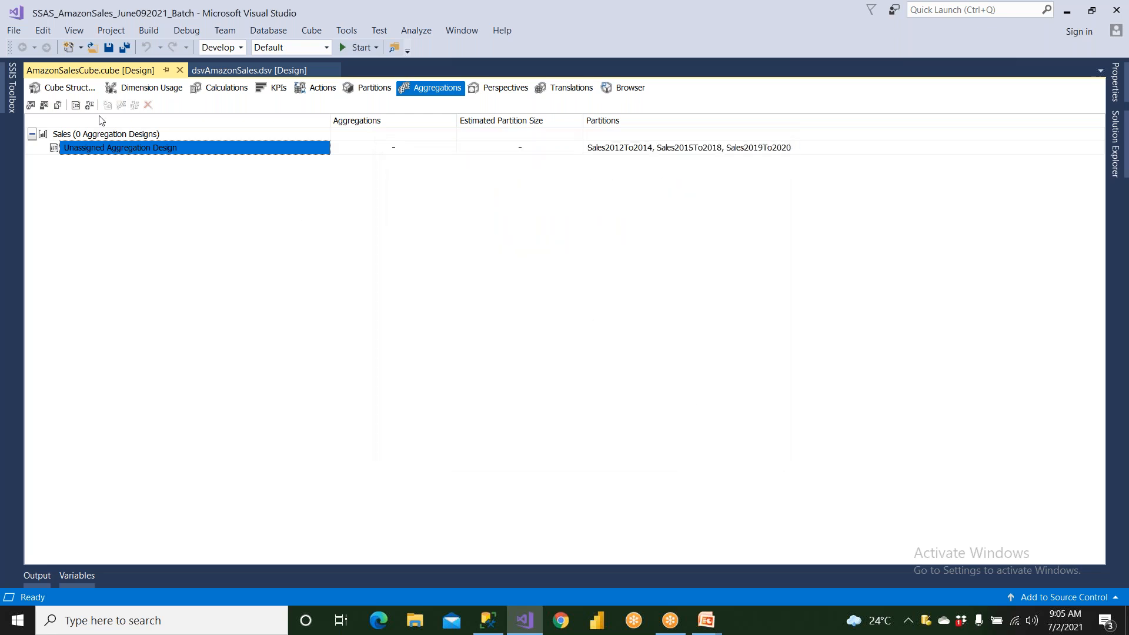
- Try usage-based optimization with all three Sales partitions selected, and return to the partition selection
{"action": "left_click", "coordinate": [44, 105]}
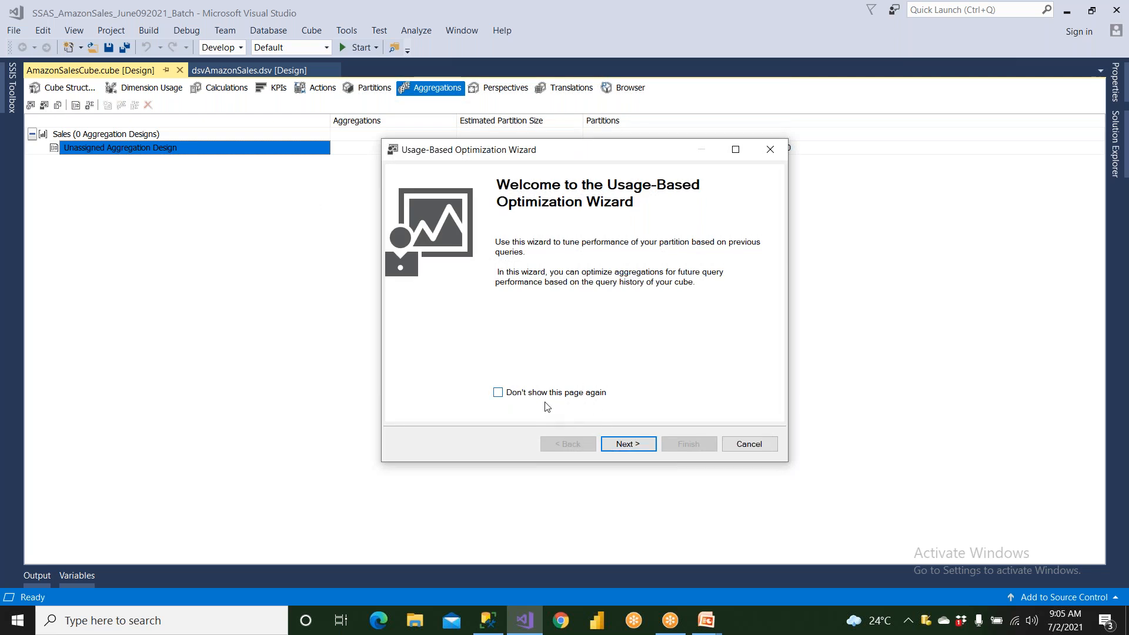
{"action": "left_click", "coordinate": [617, 445]}
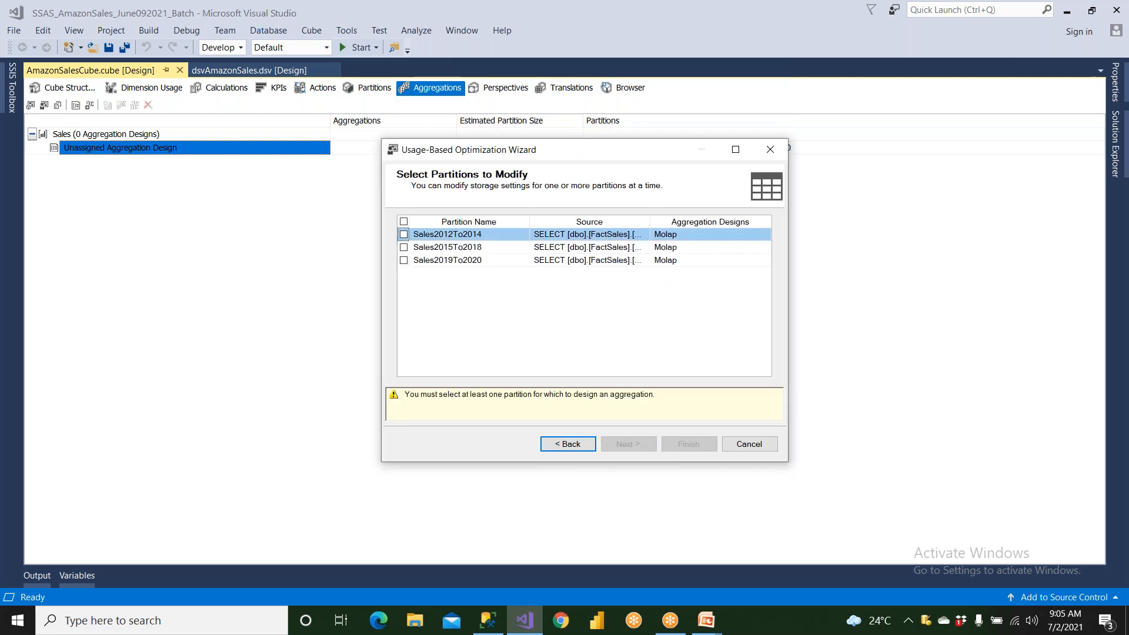
{"action": "left_click", "coordinate": [404, 222]}
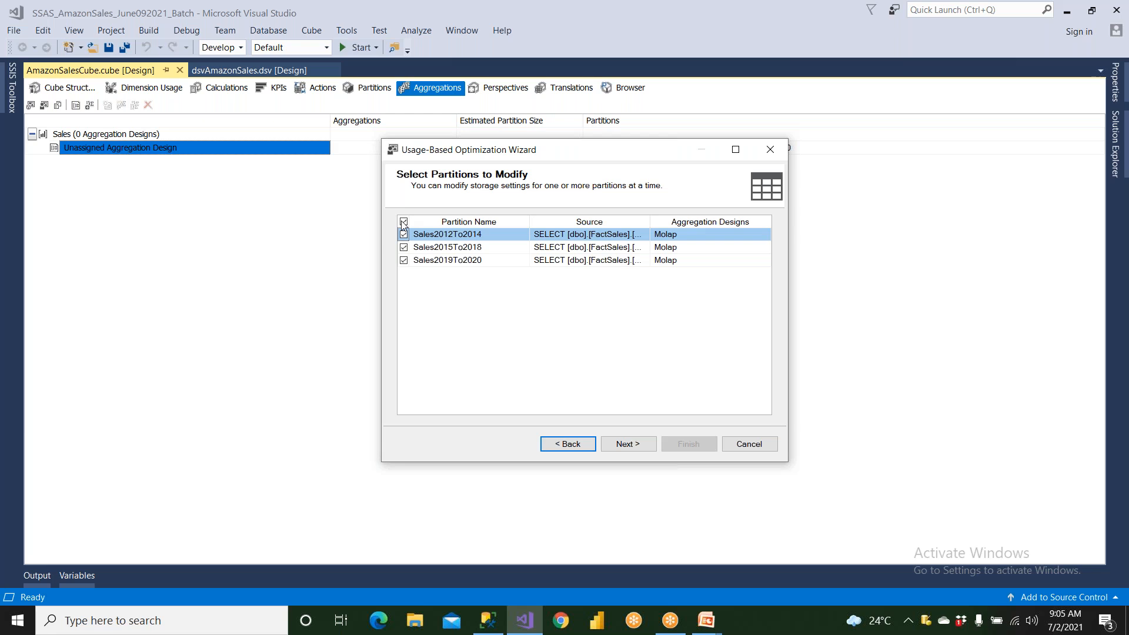
{"action": "left_click", "coordinate": [619, 444]}
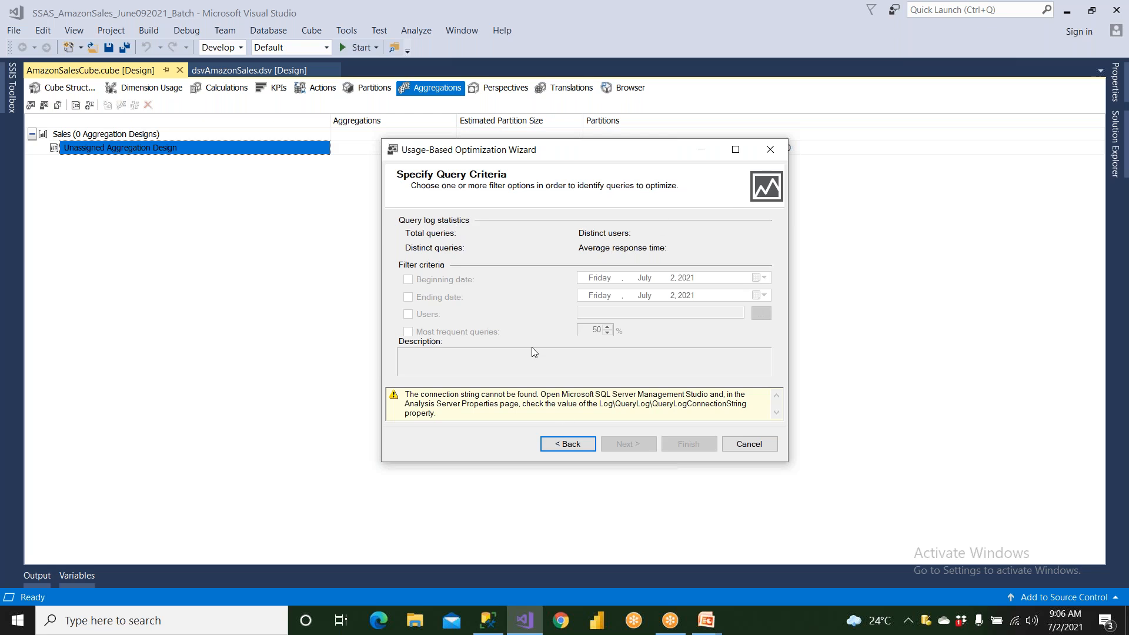
{"action": "left_click", "coordinate": [566, 446]}
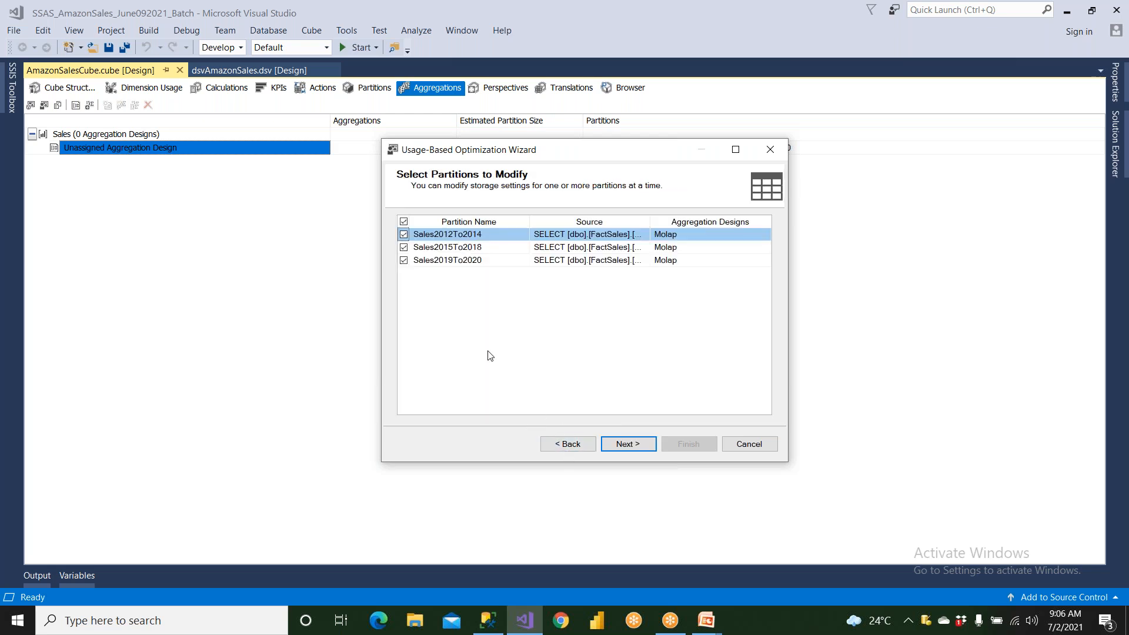
- Try usage-based optimization with only the Sales2019To2020 partition selected, and cancel the wizard
{"action": "left_click", "coordinate": [403, 222]}
{"action": "left_click", "coordinate": [404, 260]}
{"action": "left_click", "coordinate": [628, 444]}
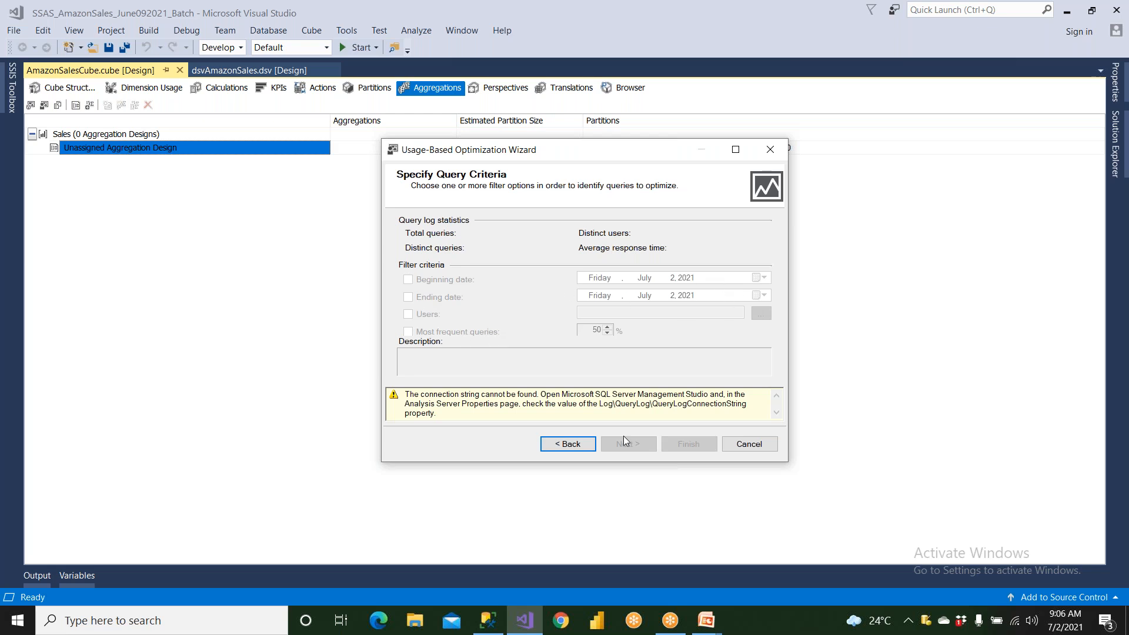
{"action": "left_click", "coordinate": [746, 445]}
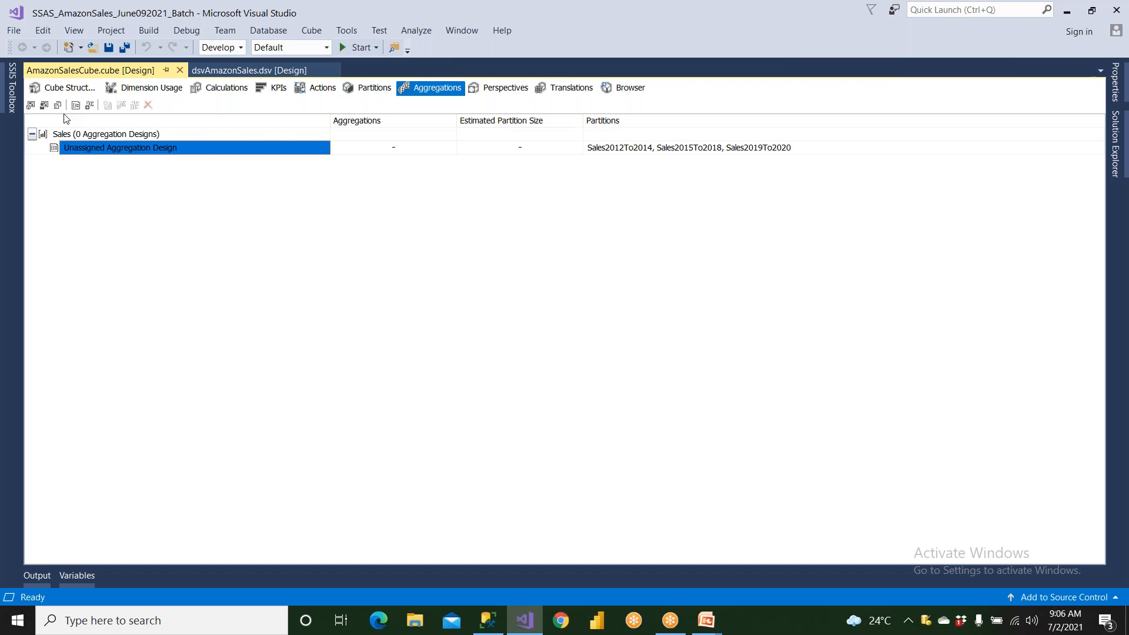
{"action": "left_click", "coordinate": [31, 105]}
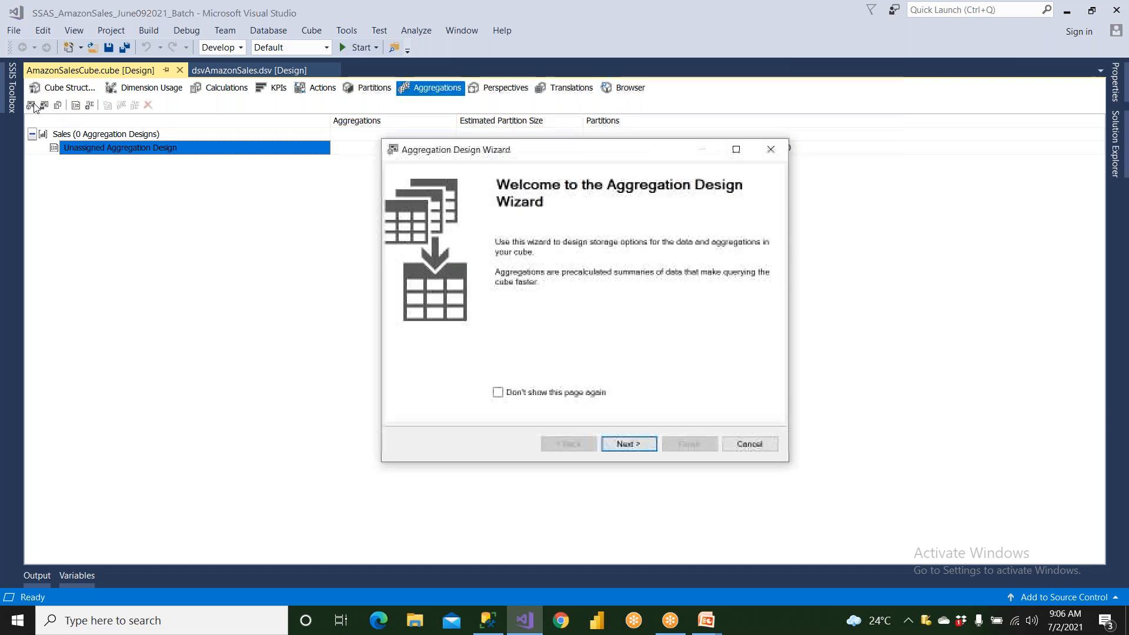
{"action": "left_click", "coordinate": [629, 446]}
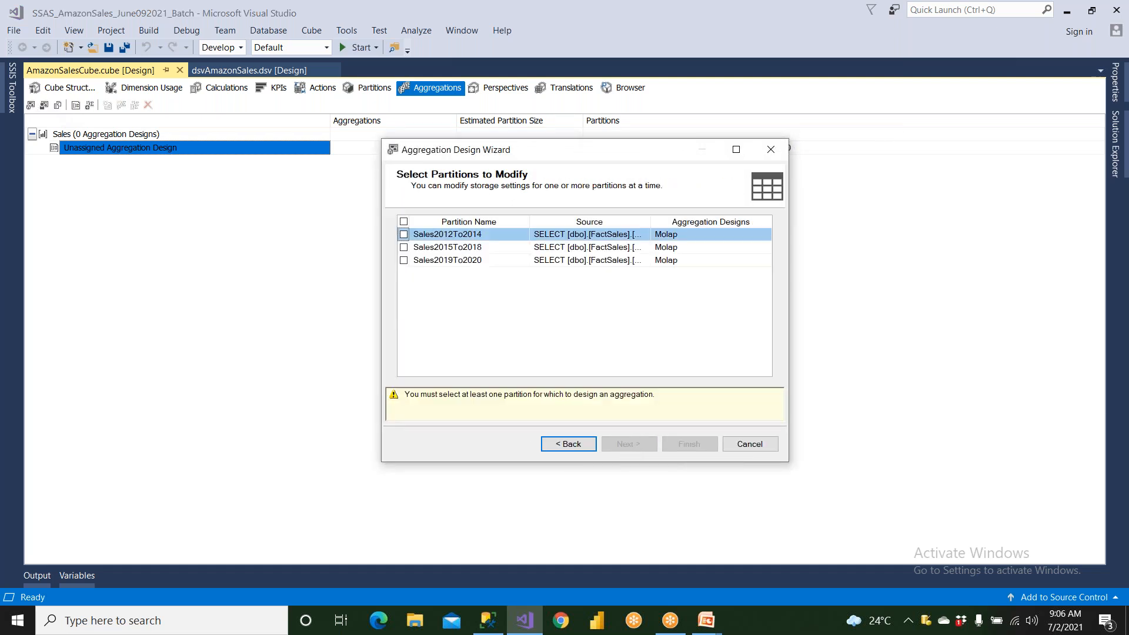
{"action": "left_click", "coordinate": [404, 261]}
{"action": "left_click", "coordinate": [612, 445]}
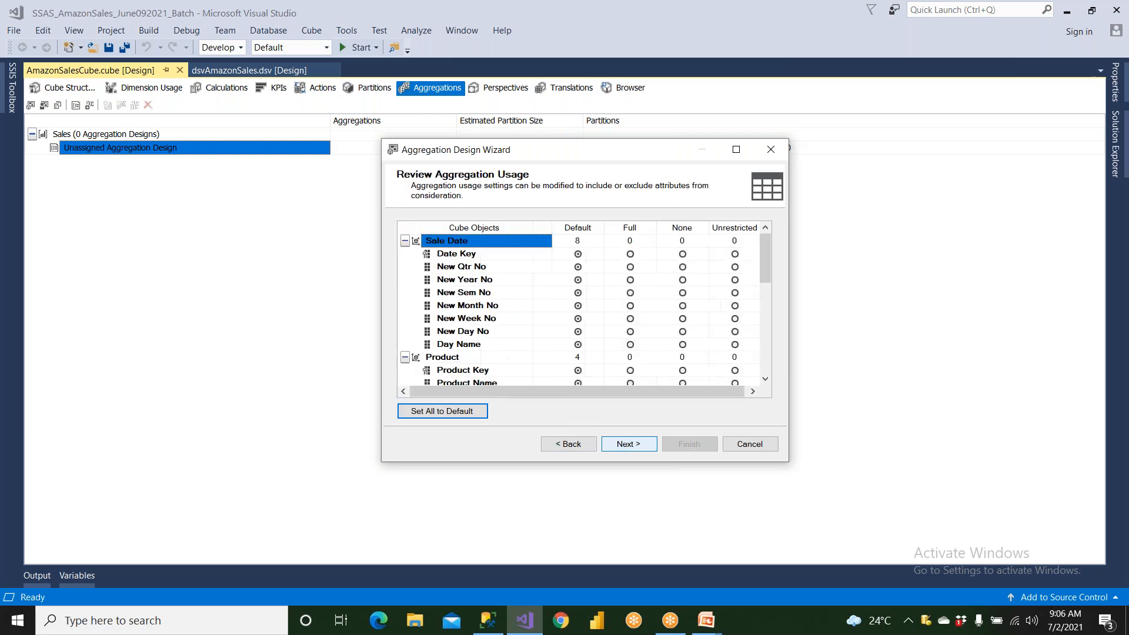
{"action": "left_click", "coordinate": [750, 446]}
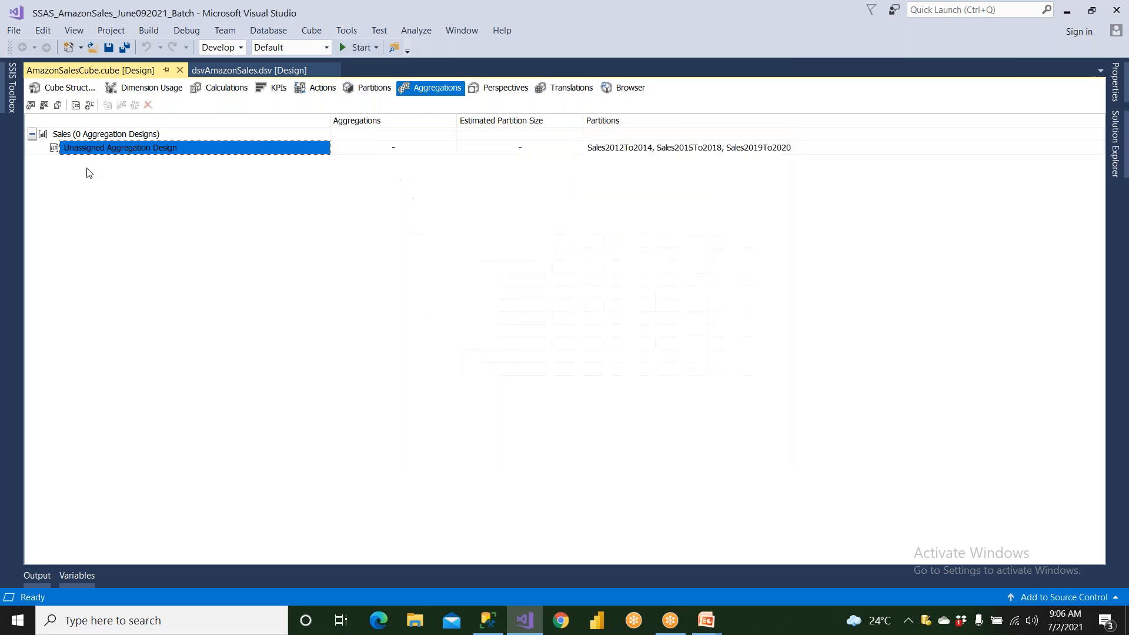
- Start designing aggregations for the Sales2019To2020 partition only, and proceed to the aggregation usage review
{"action": "left_click", "coordinate": [31, 107]}
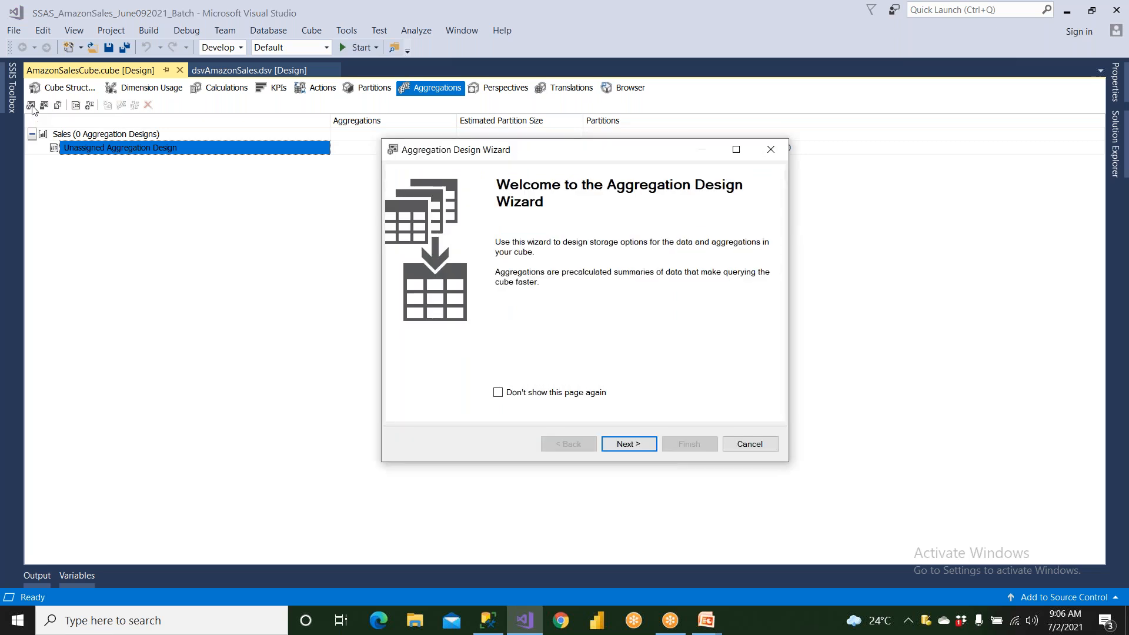
{"action": "left_click", "coordinate": [631, 445]}
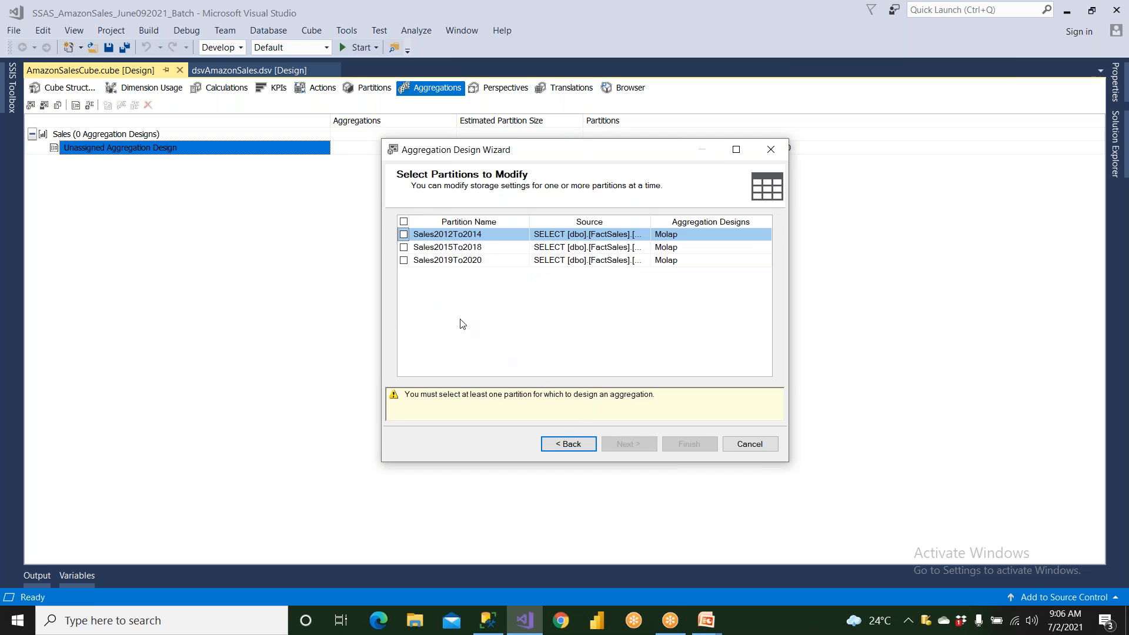
{"action": "left_click", "coordinate": [404, 261]}
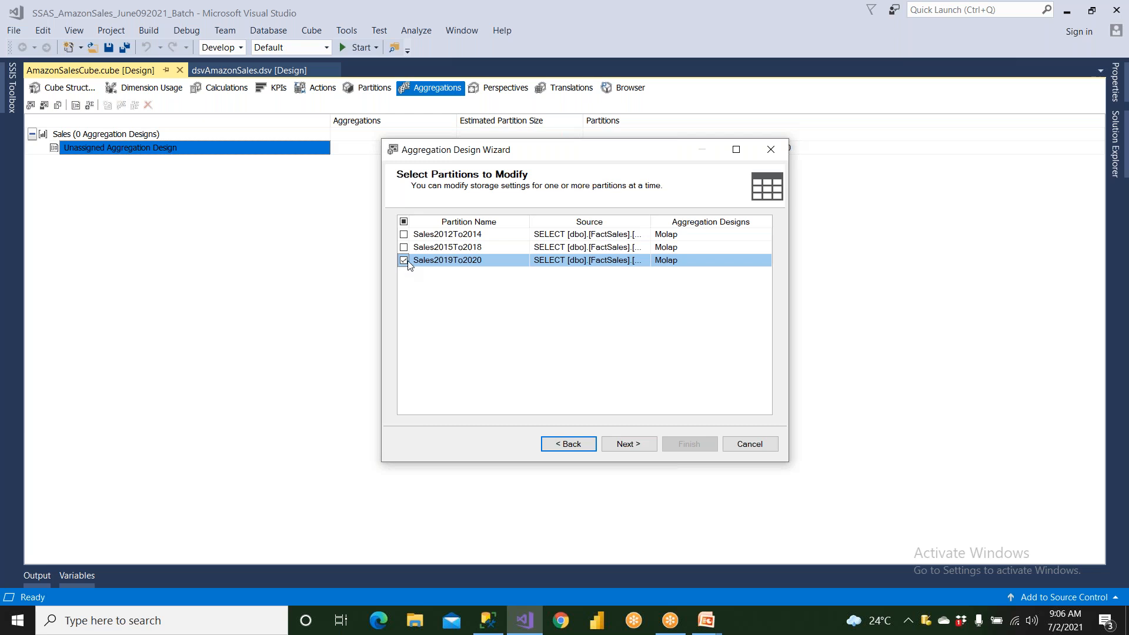
{"action": "left_click", "coordinate": [625, 448]}
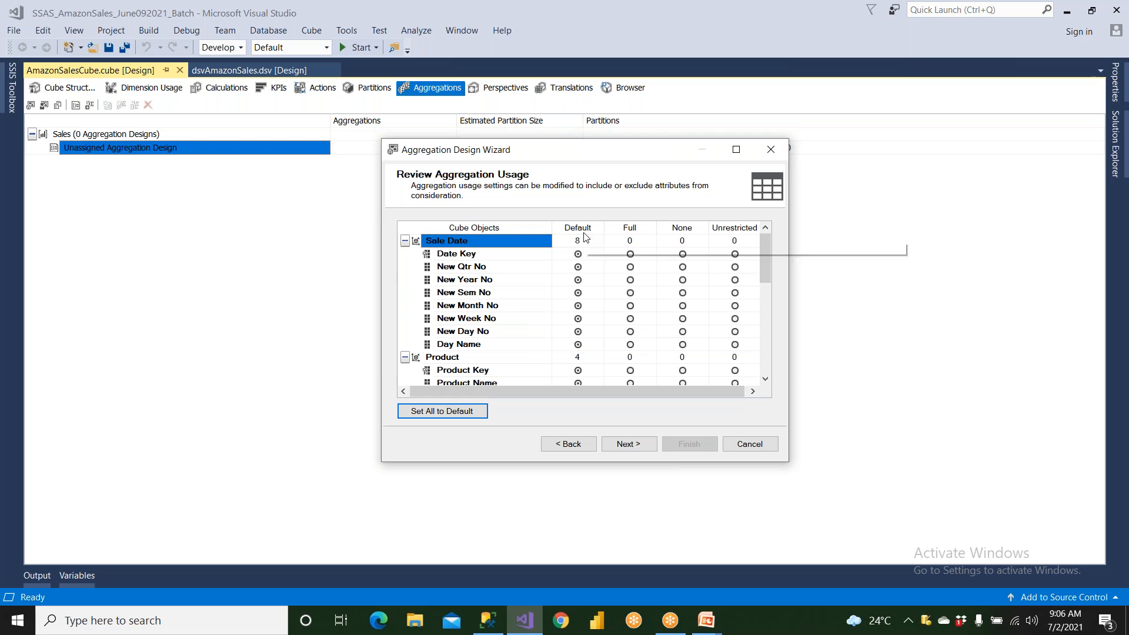
- Try Full aggregation usage for the Date Key attribute of Sale Date, and return it to Default
{"action": "left_click", "coordinate": [630, 255]}
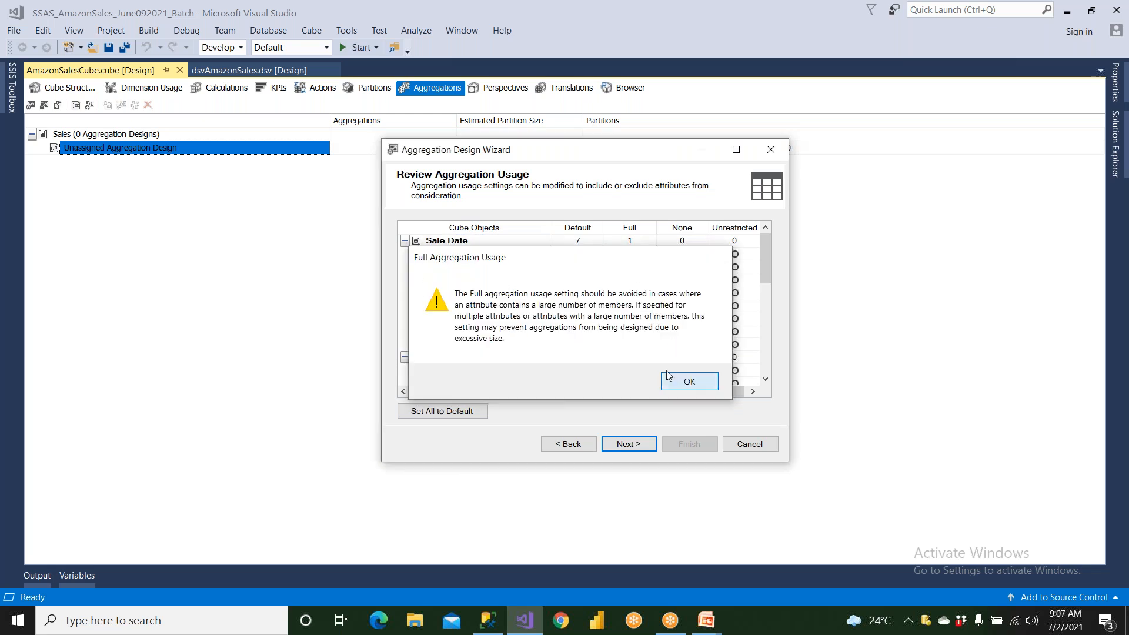
{"action": "left_click", "coordinate": [686, 384]}
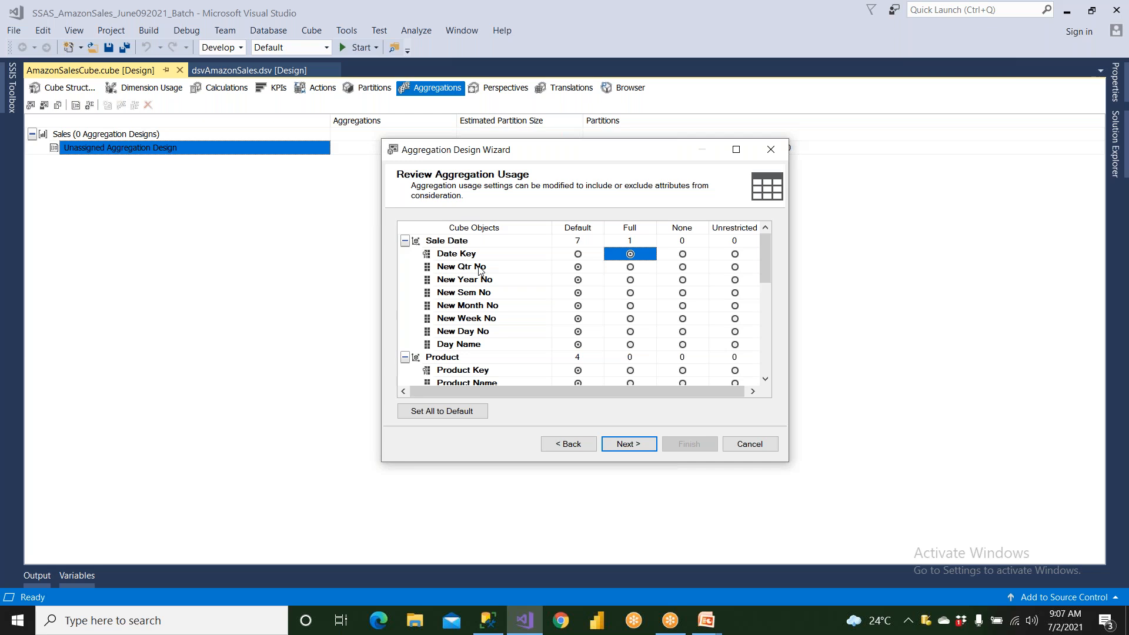
{"action": "left_click", "coordinate": [578, 255]}
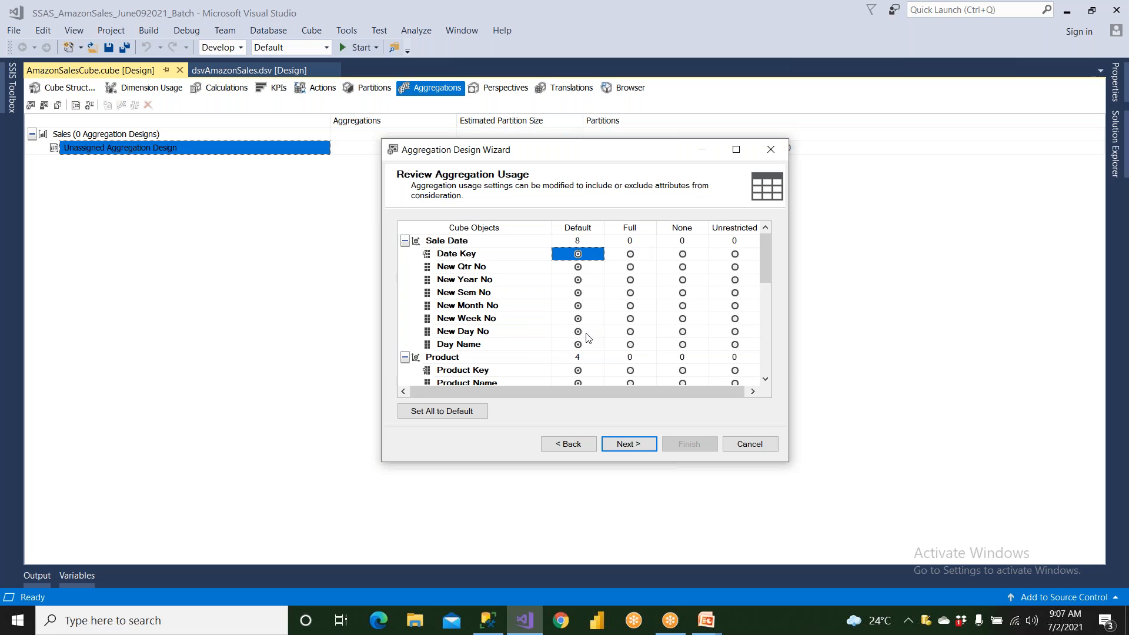
- Set the aggregation usage of all cube objects to Default and review the attributes of each dimension
{"action": "scroll", "coordinate": [588, 336], "scroll_direction": "down", "scroll_amount": 10}
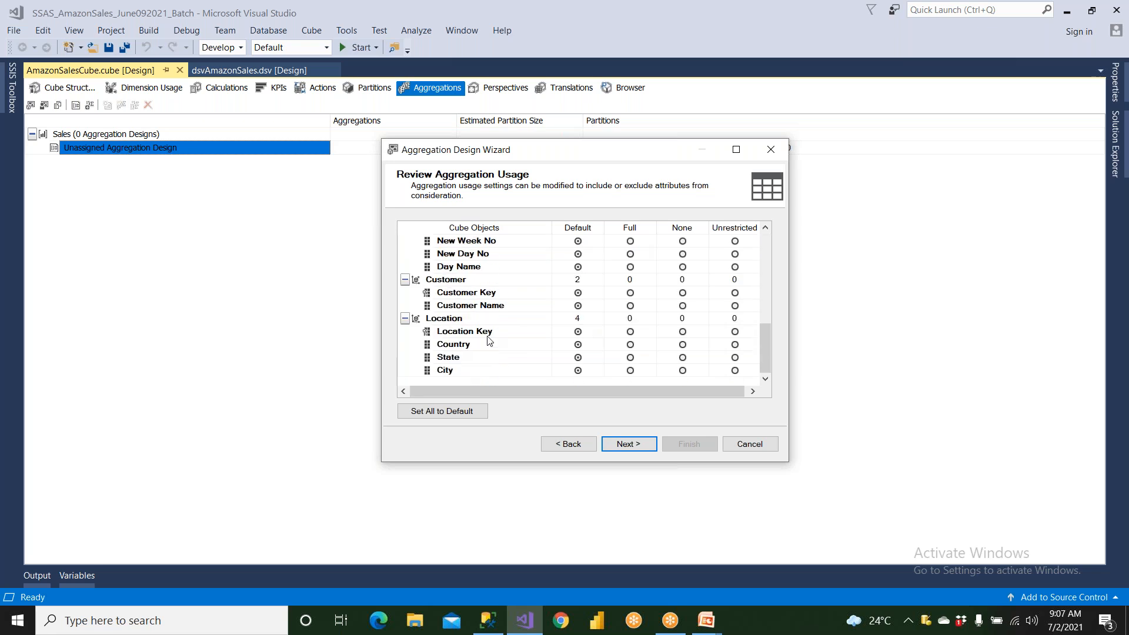
{"action": "left_click", "coordinate": [444, 411]}
{"action": "scroll", "coordinate": [551, 308], "scroll_direction": "up", "scroll_amount": 1}
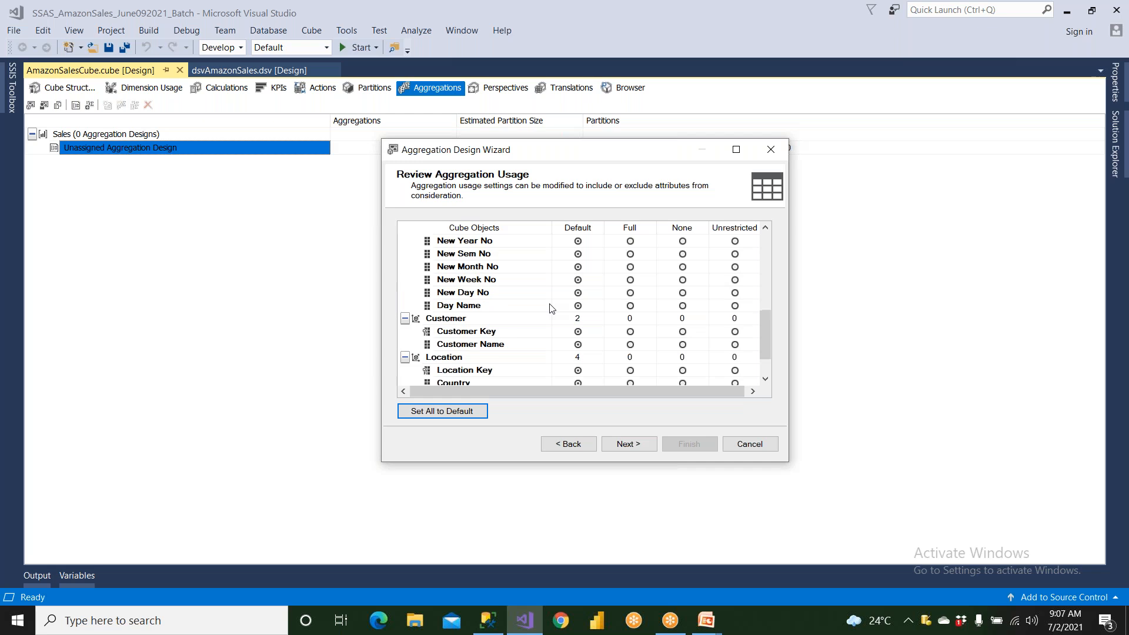
{"action": "scroll", "coordinate": [552, 308], "scroll_direction": "up", "scroll_amount": 1}
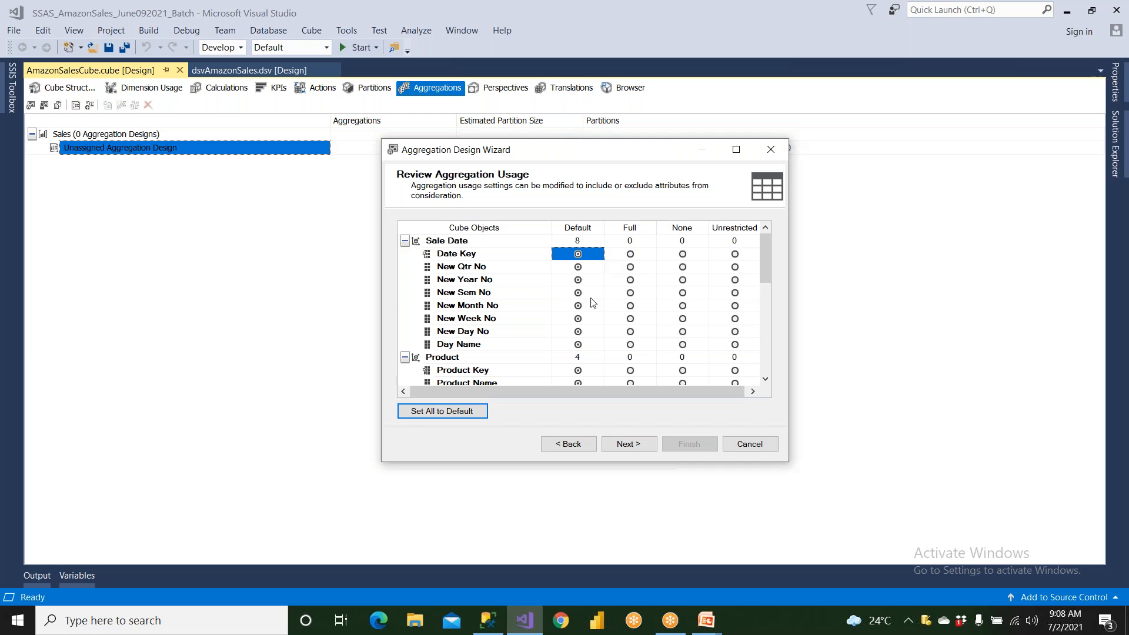
- Accept the default aggregation usage, count the cube objects automatically, and proceed to the aggregation options
{"action": "left_click", "coordinate": [650, 445]}
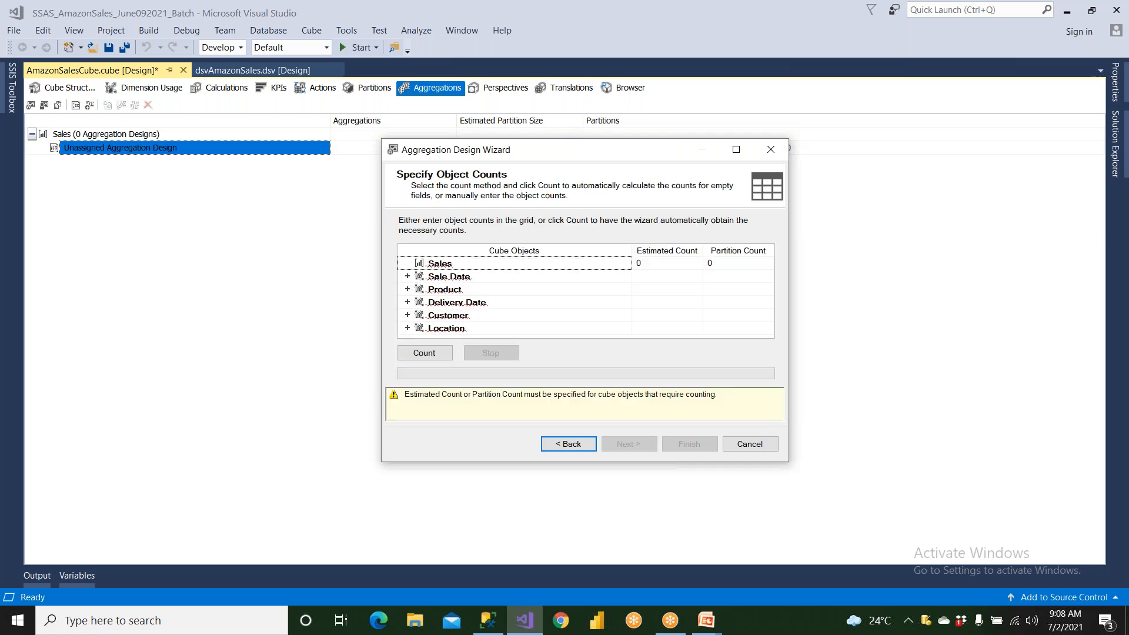
{"action": "left_click", "coordinate": [433, 354]}
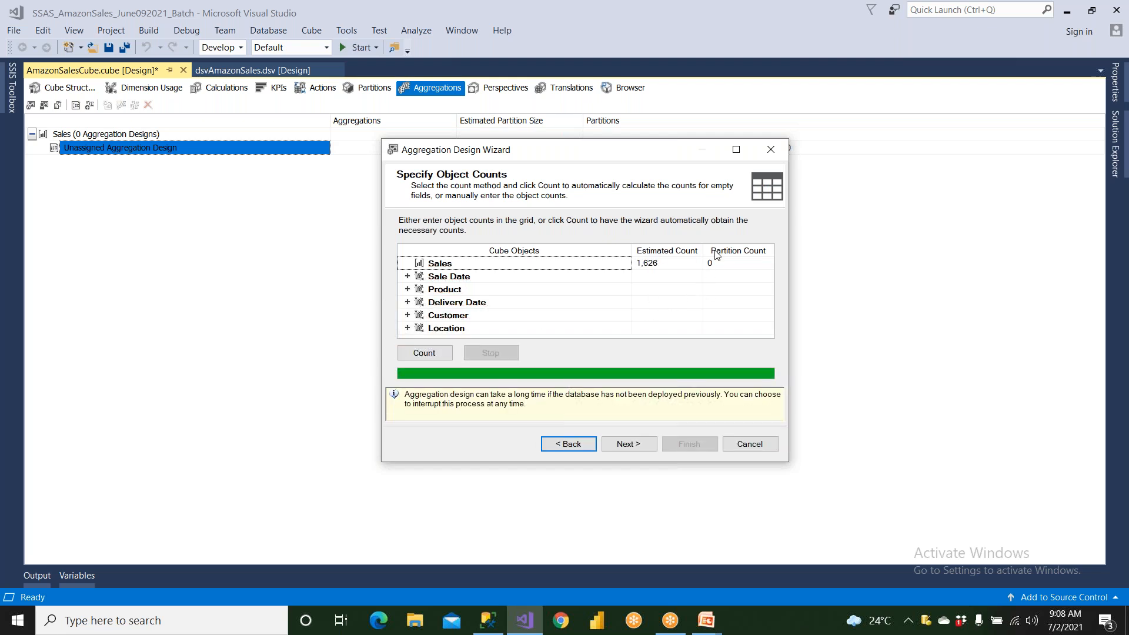
{"action": "left_click", "coordinate": [623, 445]}
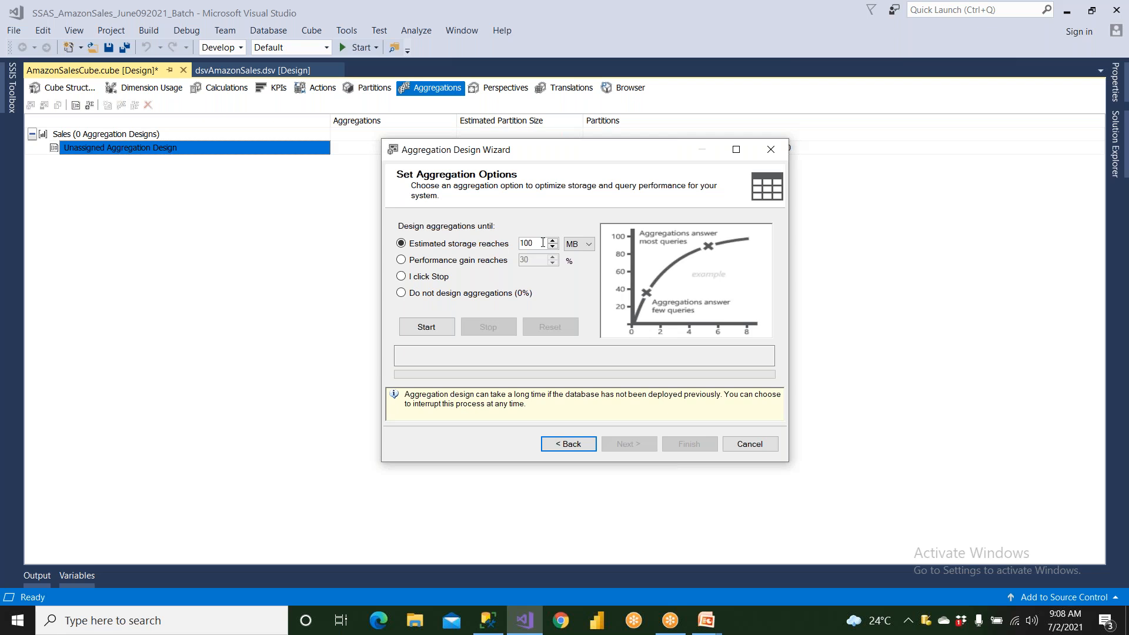
- Try the performance gain, manual stop and no-aggregation options as the limit for designing aggregations
{"action": "left_click", "coordinate": [428, 264]}
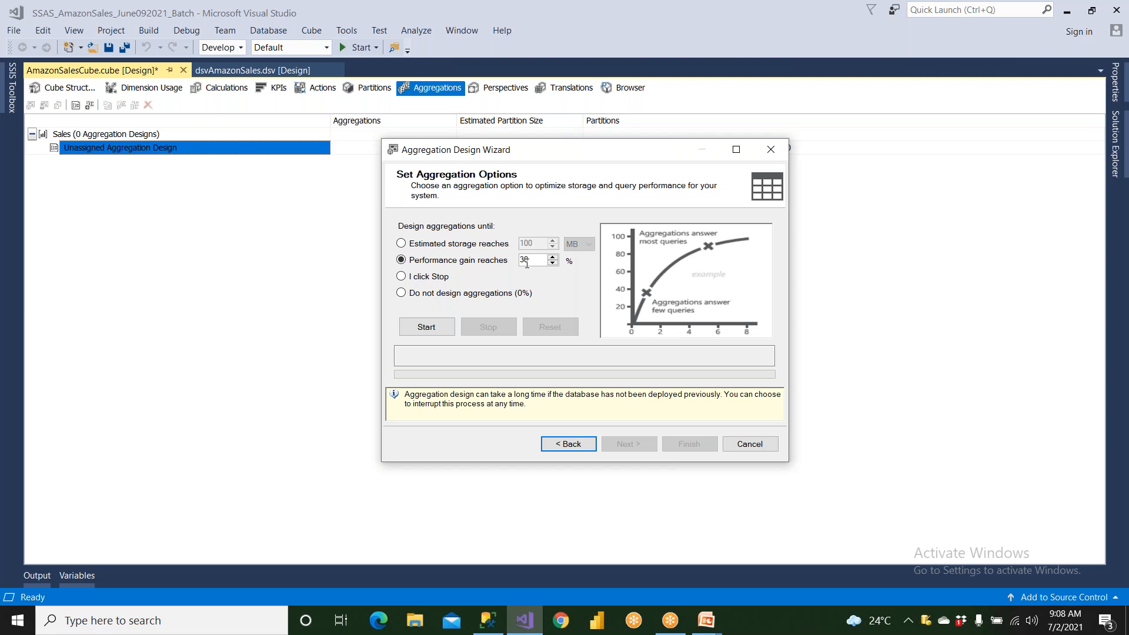
{"action": "left_click", "coordinate": [436, 279]}
{"action": "left_click", "coordinate": [429, 259]}
{"action": "left_click", "coordinate": [439, 294]}
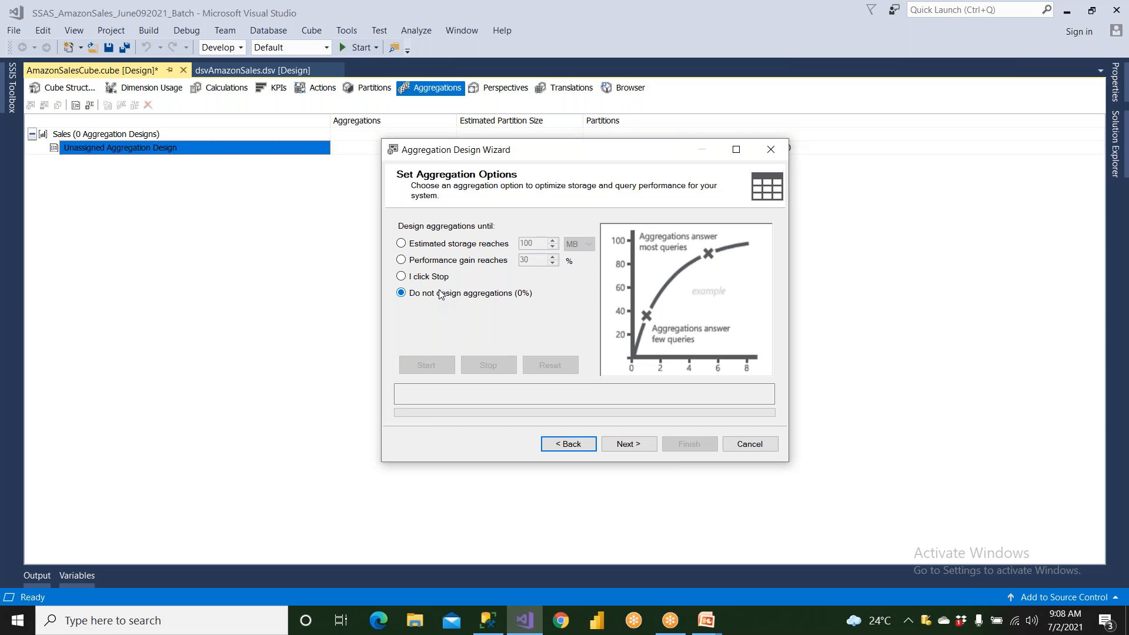
{"action": "left_click", "coordinate": [434, 279]}
- Design aggregations until the performance gain reaches 40%
{"action": "left_click", "coordinate": [433, 261]}
{"action": "double_click", "coordinate": [515, 257]}
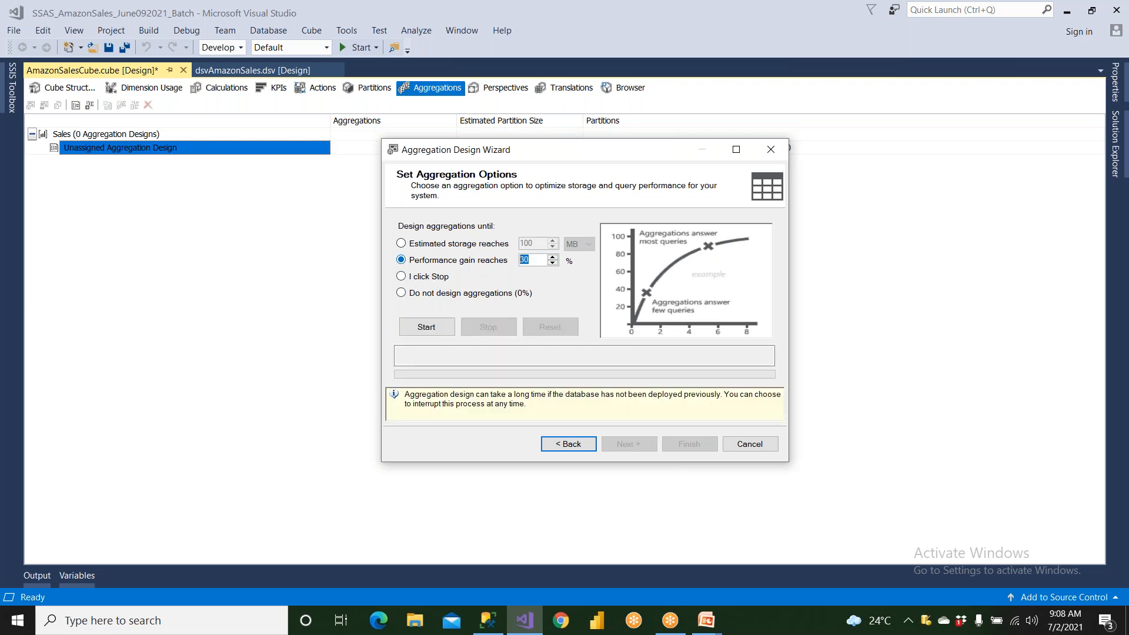
{"action": "type", "text": "40"}
{"action": "left_click", "coordinate": [444, 329]}
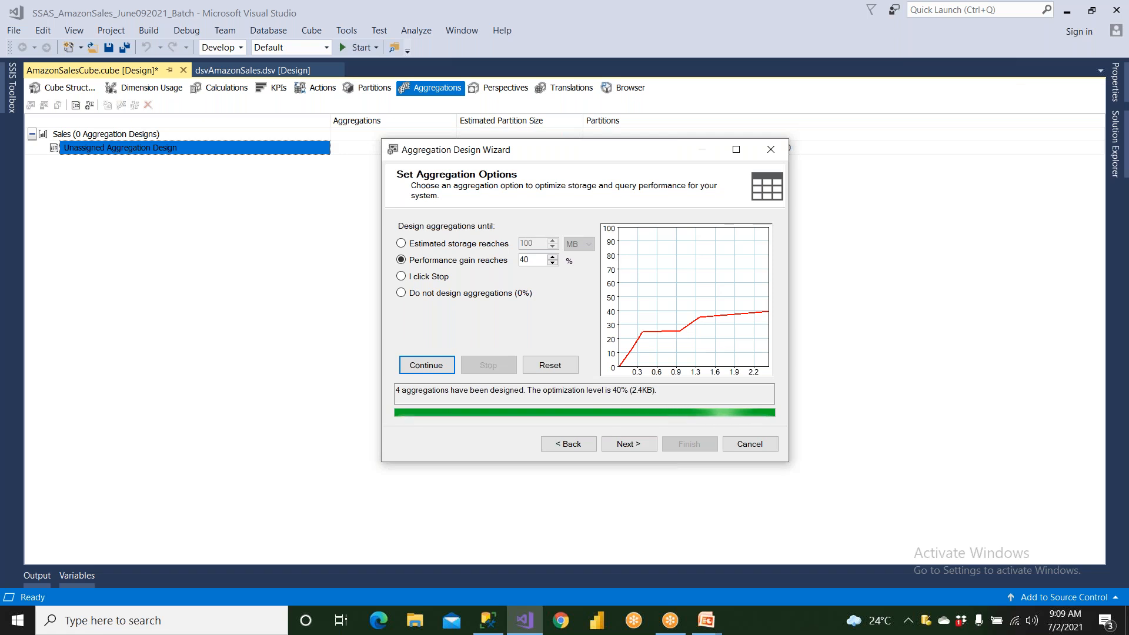
- Finish the aggregation design under the name AggregationDesign1, saving the aggregations without processing them
{"action": "left_click", "coordinate": [627, 445]}
{"action": "left_click", "coordinate": [486, 234]}
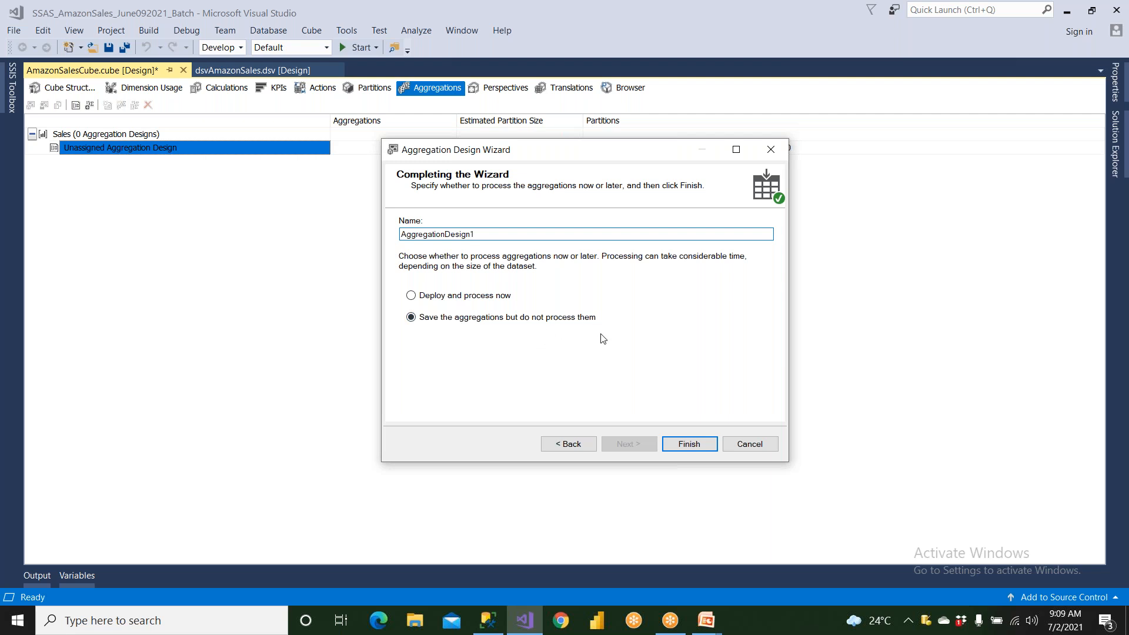
{"action": "left_click", "coordinate": [689, 445]}
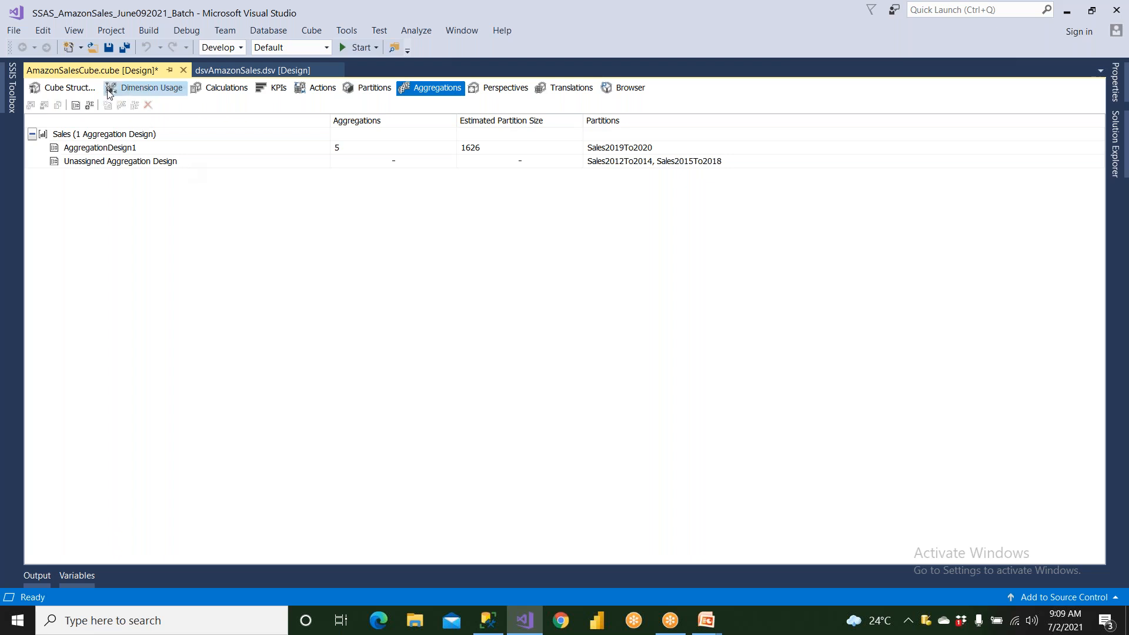
- Start processing the SSAS_AmazonSales_June092021_Batch project, building and deploying it first
{"action": "left_click", "coordinate": [122, 147]}
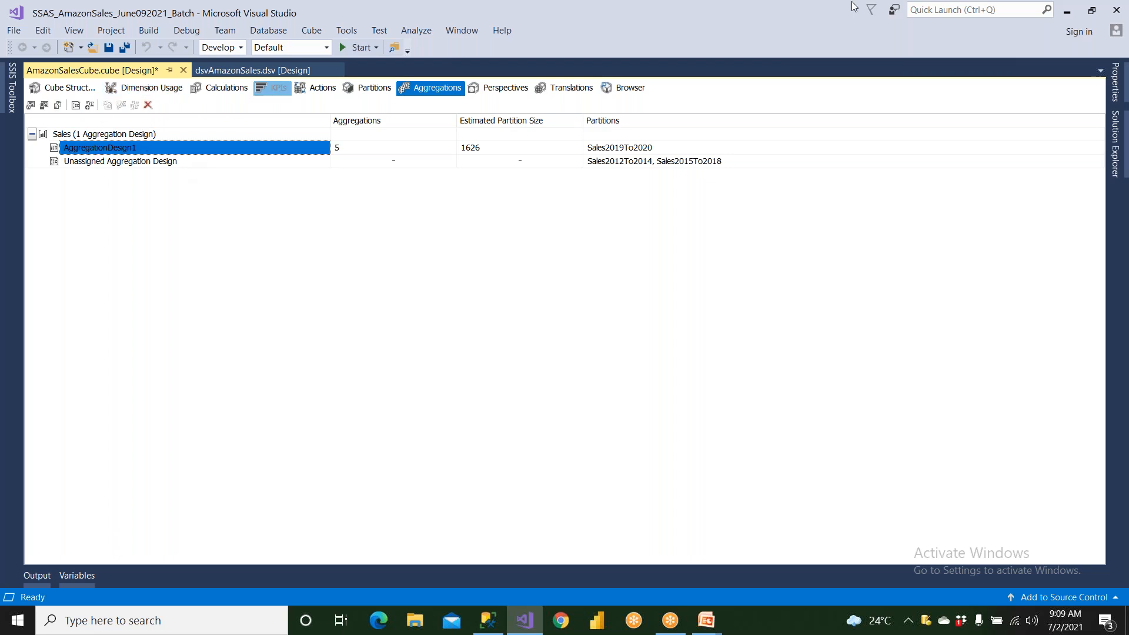
{"action": "left_click", "coordinate": [1113, 138]}
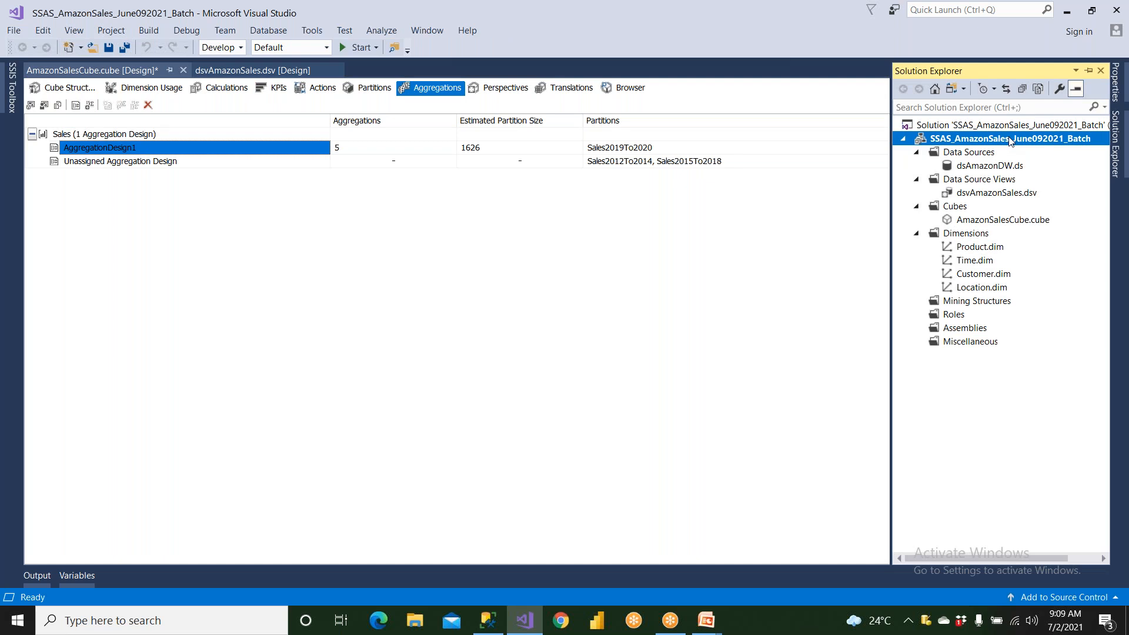
{"action": "right_click", "coordinate": [1010, 142]}
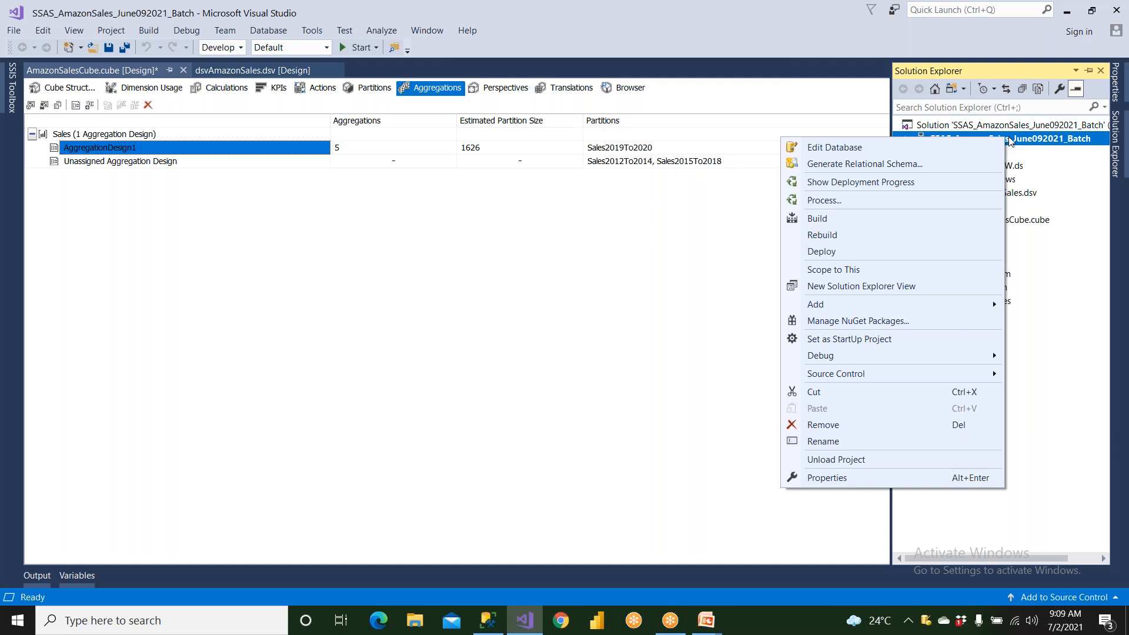
{"action": "left_click", "coordinate": [909, 201]}
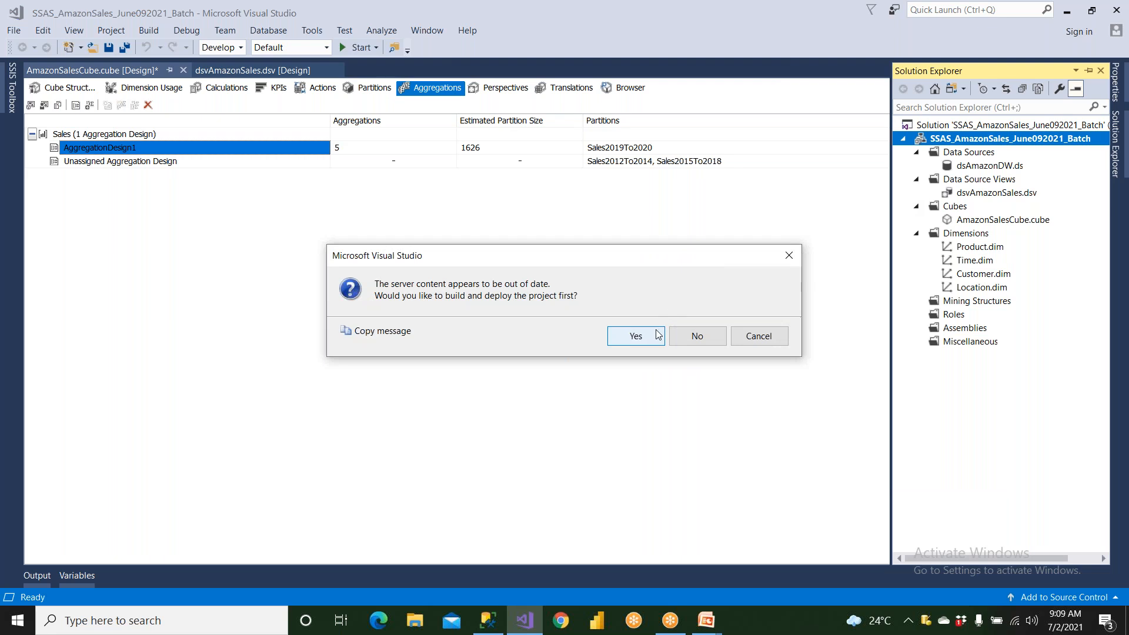
{"action": "left_click", "coordinate": [657, 334]}
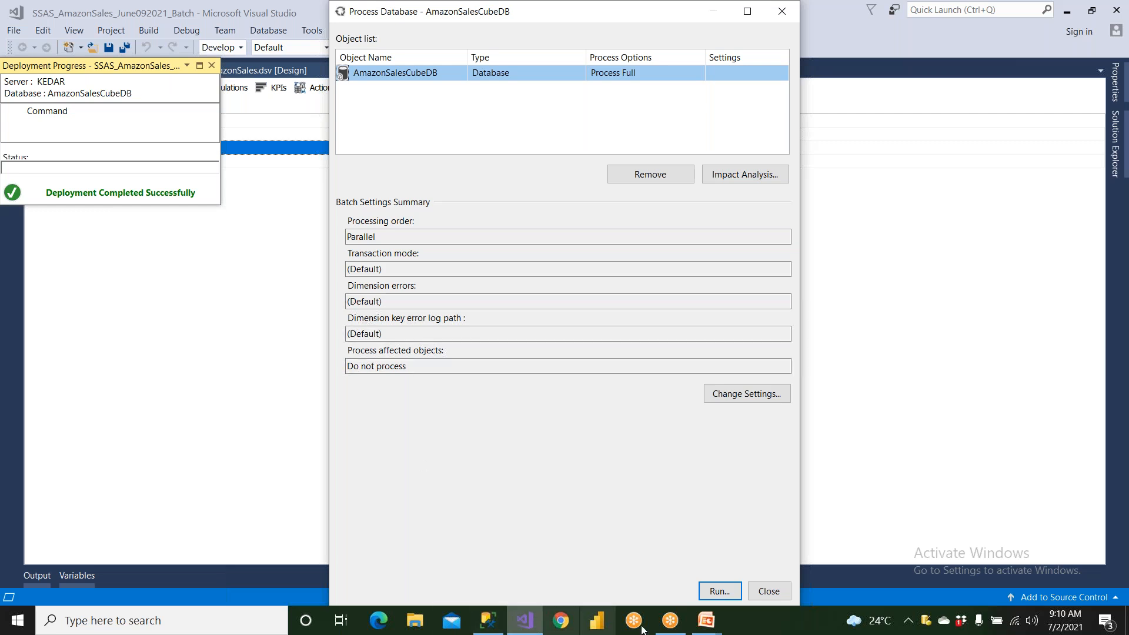
- Run Process Full on the AmazonSalesCubeDB database, and close the processing dialogs and deployment progress
{"action": "left_click", "coordinate": [724, 592]}
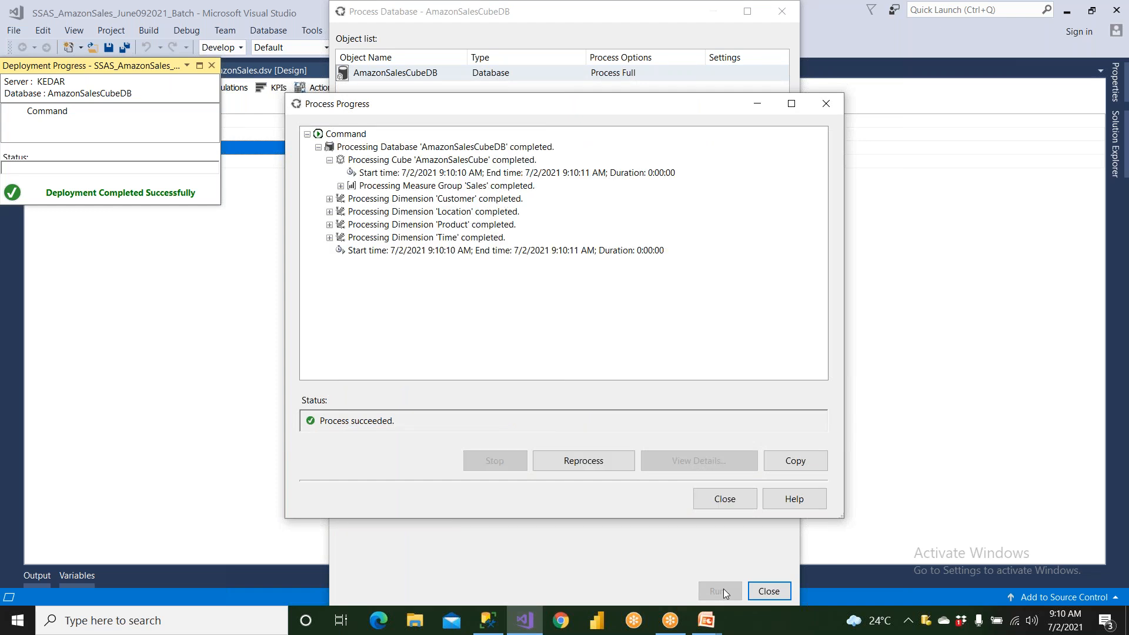
{"action": "left_click", "coordinate": [744, 499]}
{"action": "left_click", "coordinate": [768, 590]}
{"action": "left_click", "coordinate": [211, 65]}
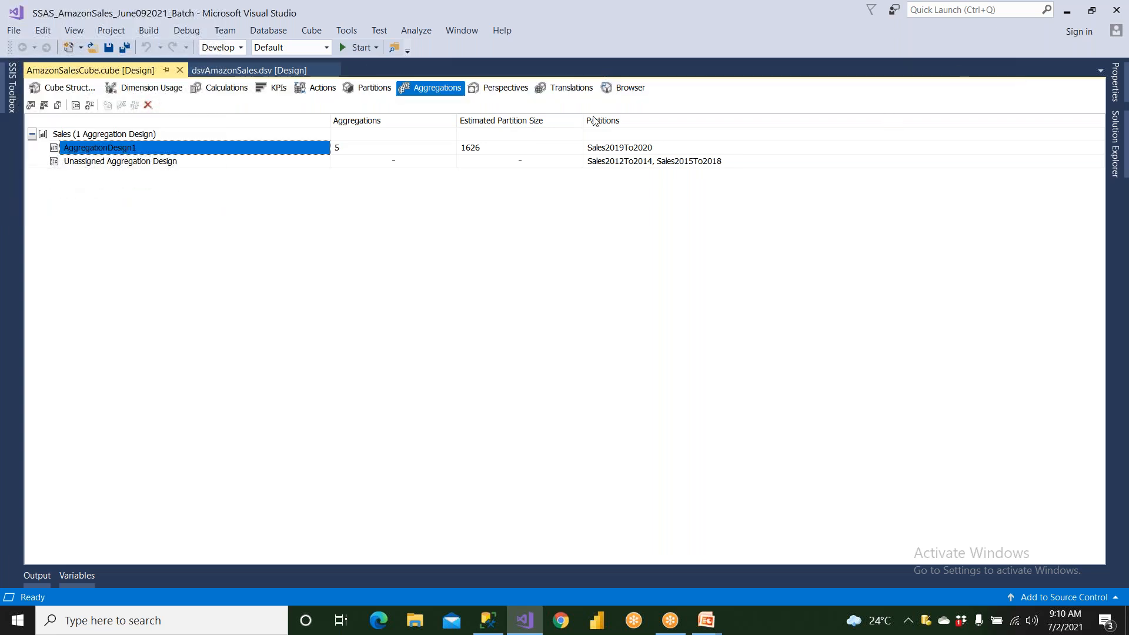
- Look over the cube's structure and dimension usage, and open the Product dimension in its designer
{"action": "left_click", "coordinate": [79, 93]}
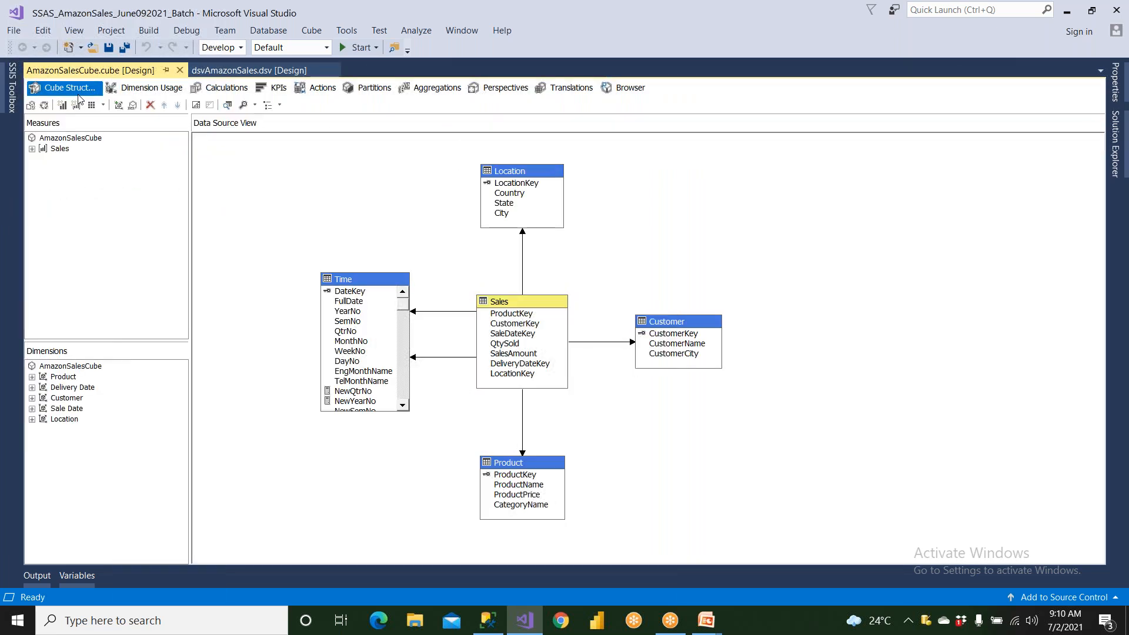
{"action": "left_click", "coordinate": [156, 89]}
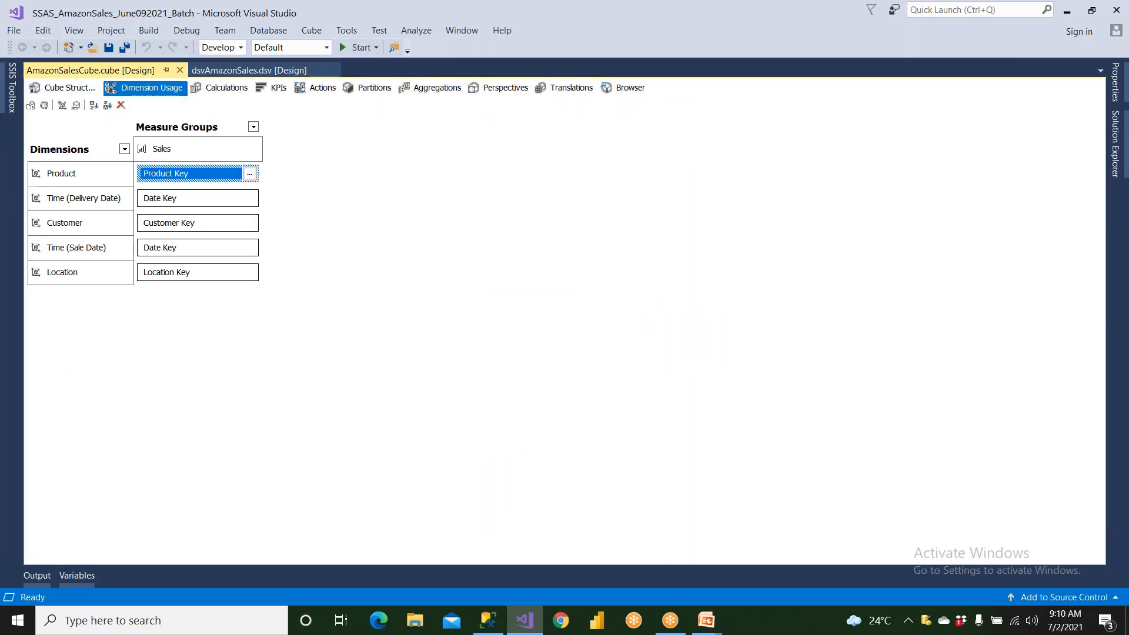
{"action": "left_click", "coordinate": [65, 87]}
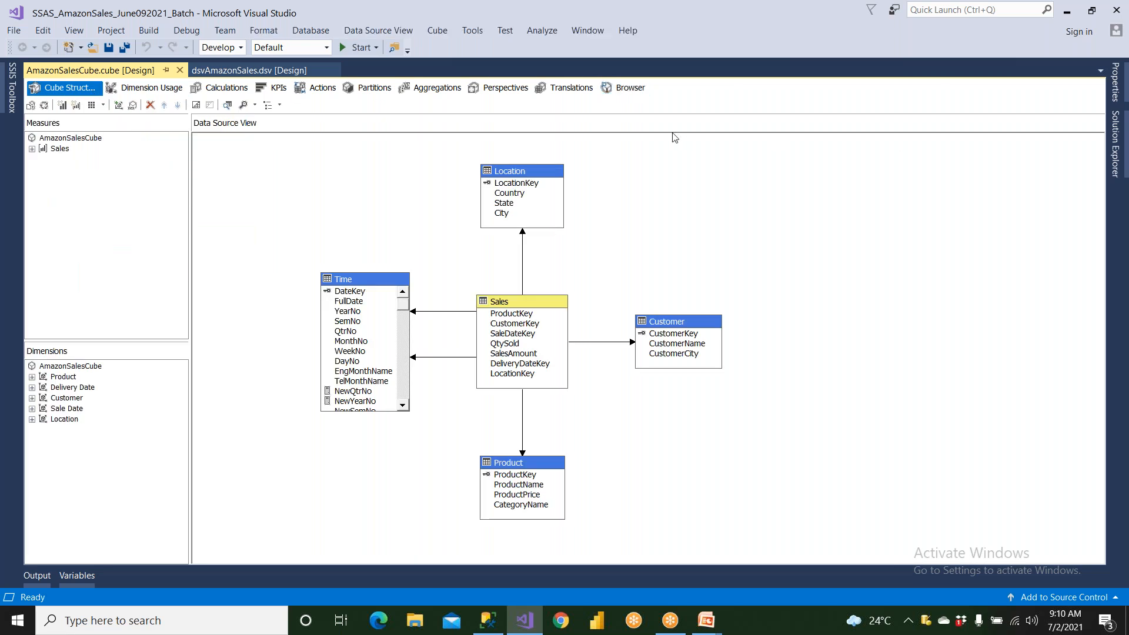
{"action": "left_click", "coordinate": [1115, 144]}
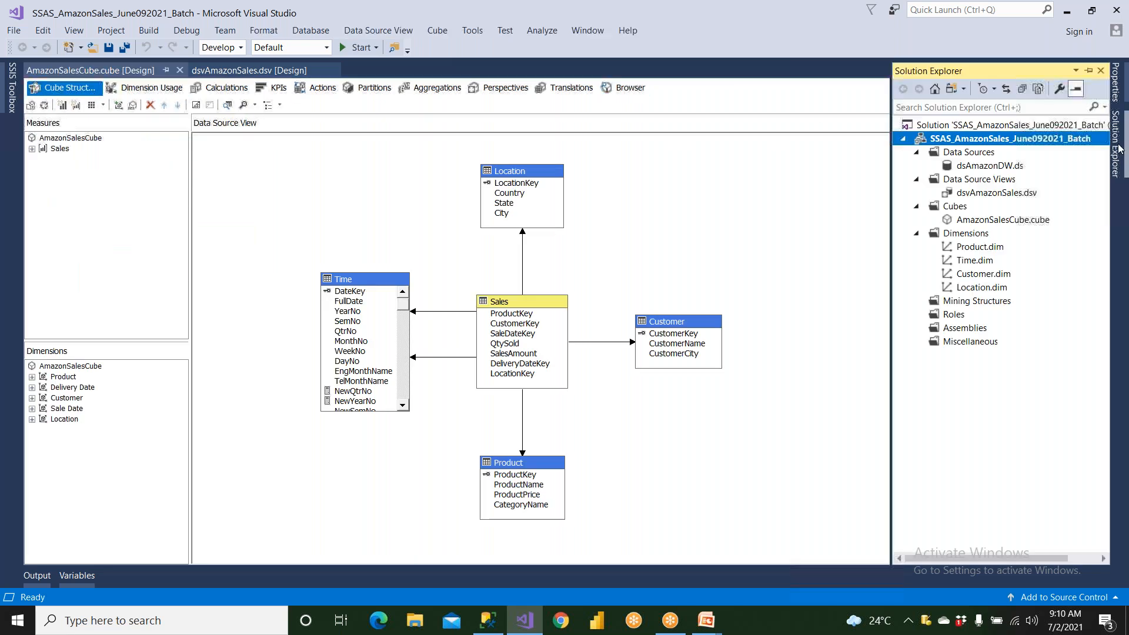
{"action": "double_click", "coordinate": [982, 247]}
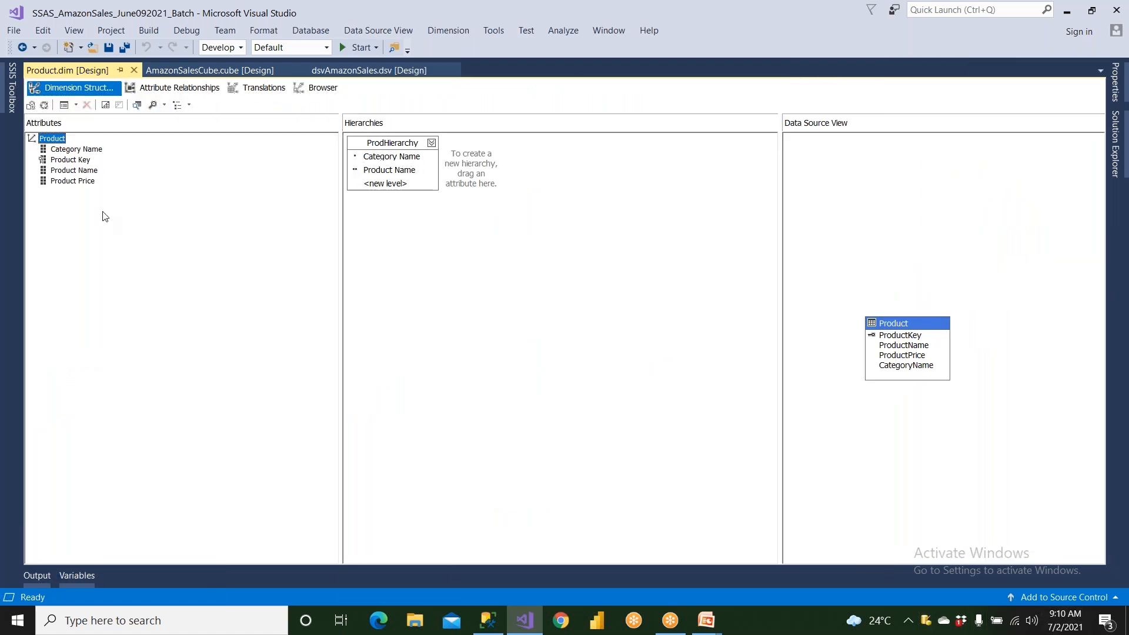
- Examine the properties of the Category Name attribute in the Product dimension for aggregation-related settings
{"action": "left_click", "coordinate": [76, 151]}
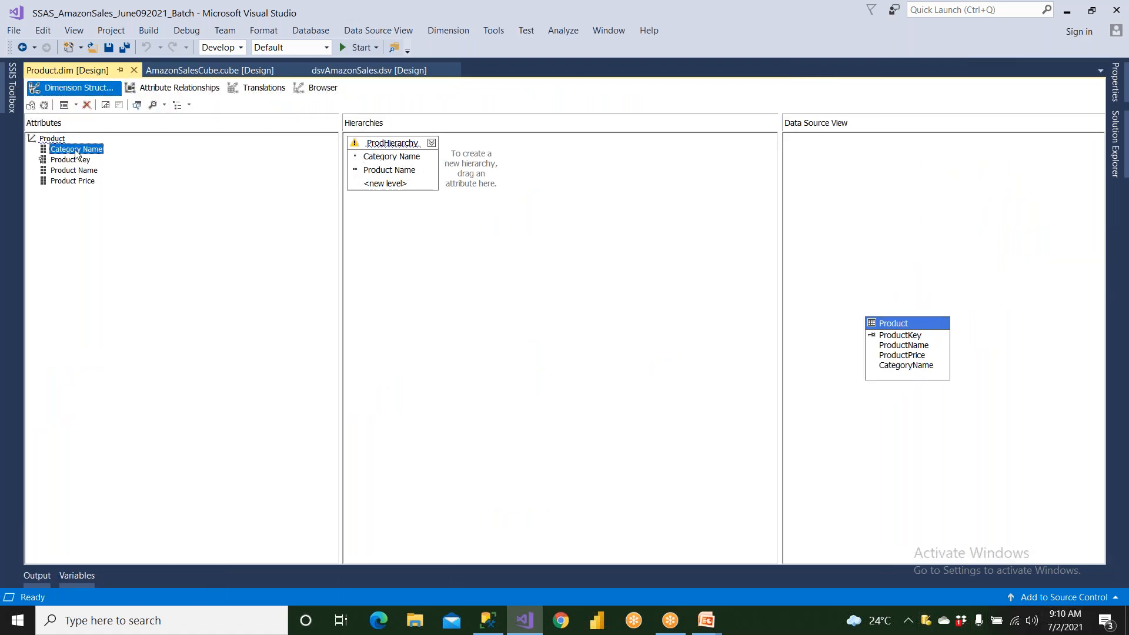
{"action": "right_click", "coordinate": [76, 151]}
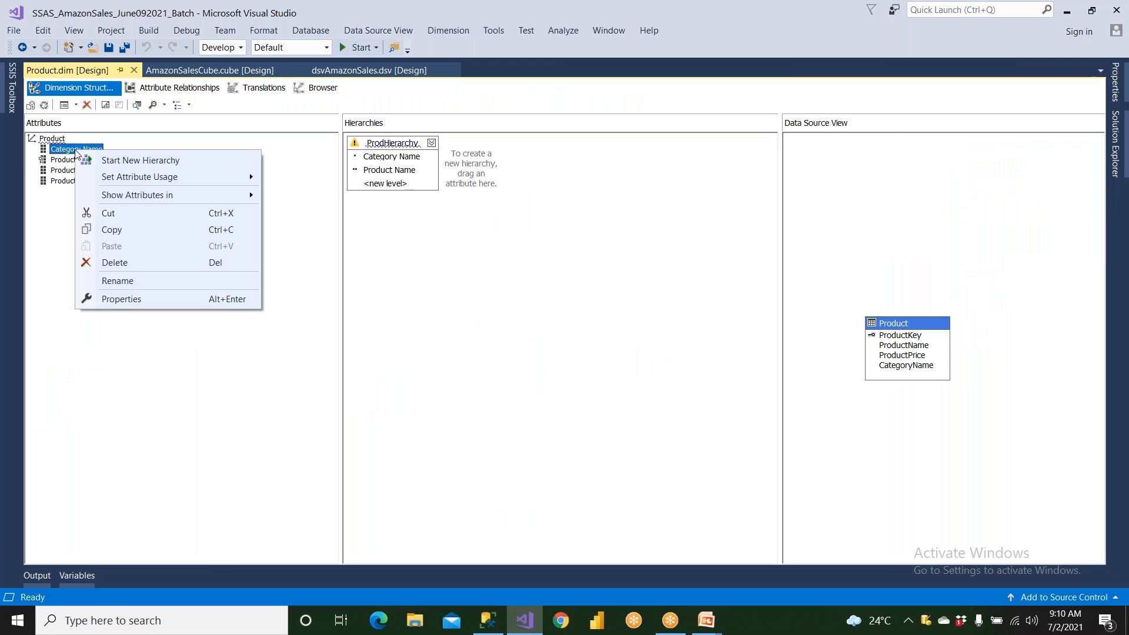
{"action": "left_click", "coordinate": [136, 299]}
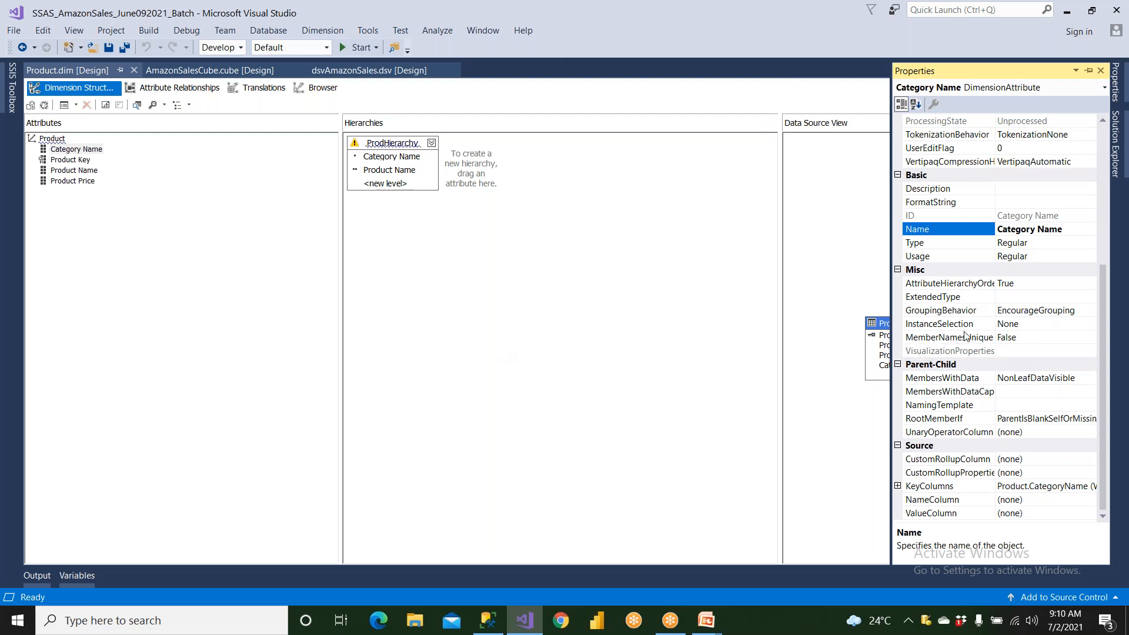
{"action": "scroll", "coordinate": [994, 299], "scroll_direction": "up", "scroll_amount": 6}
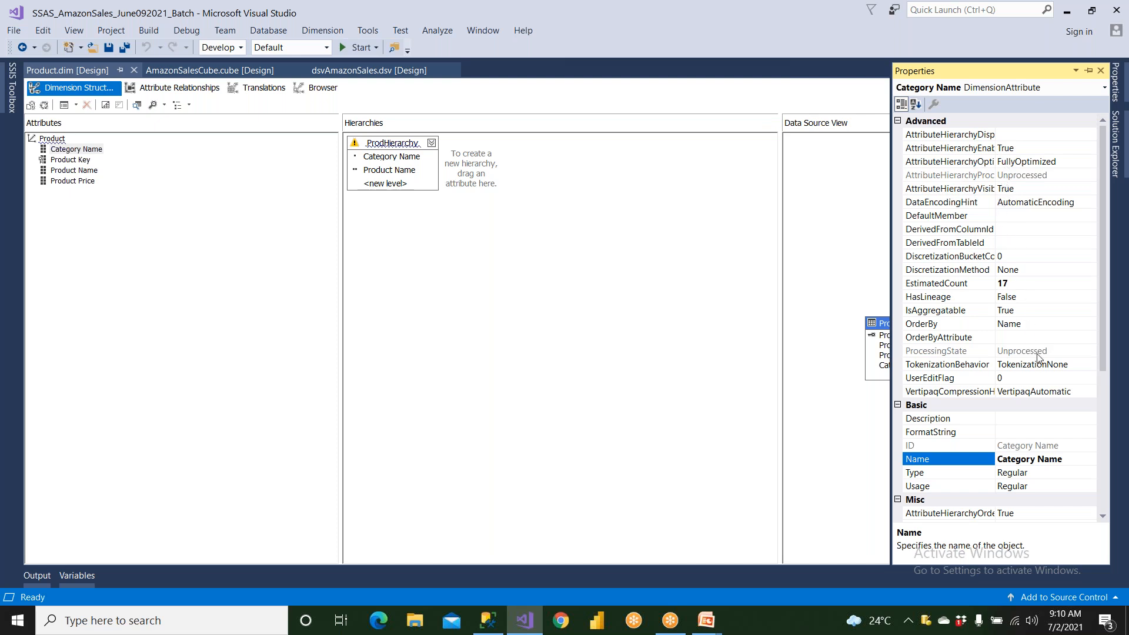
{"action": "scroll", "coordinate": [1038, 355], "scroll_direction": "down", "scroll_amount": 1}
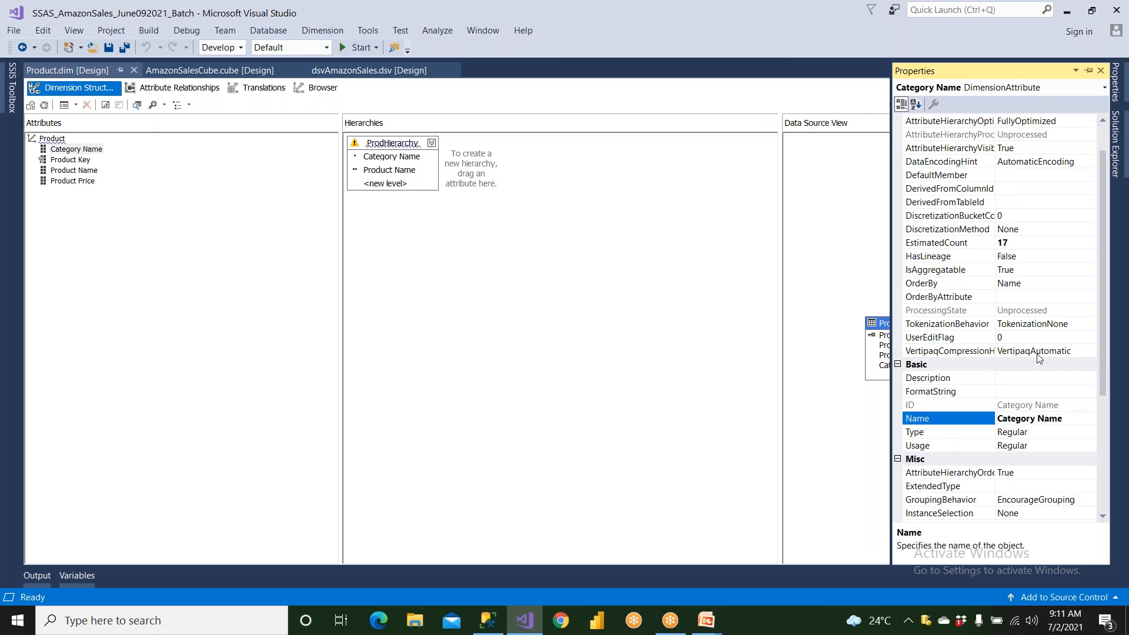
{"action": "scroll", "coordinate": [1038, 357], "scroll_direction": "down", "scroll_amount": 2}
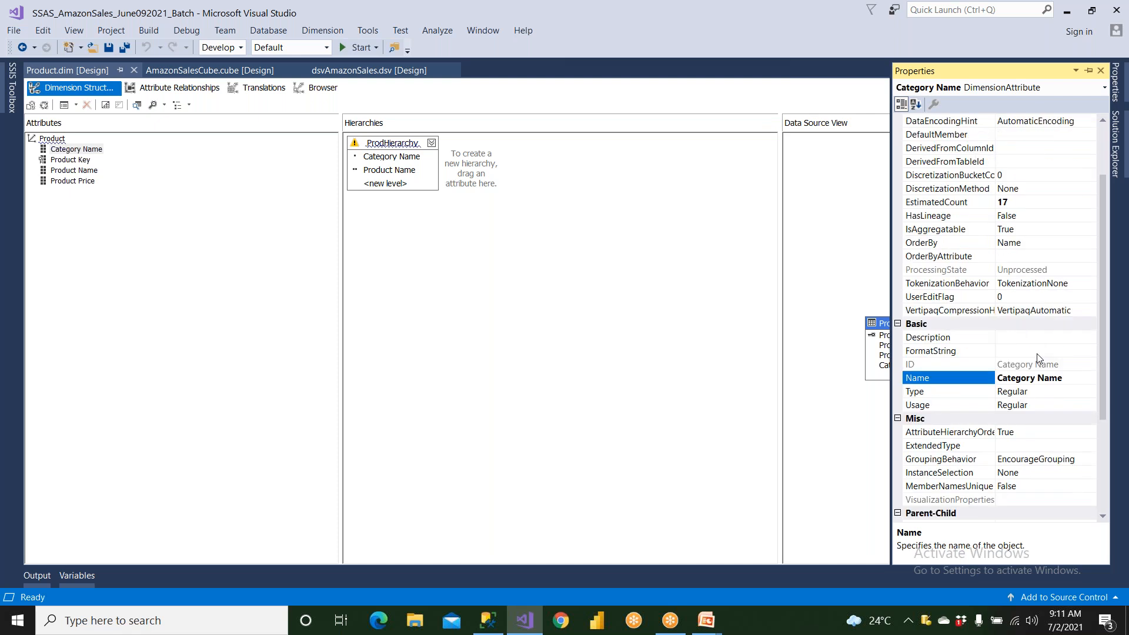
{"action": "scroll", "coordinate": [1037, 358], "scroll_direction": "down", "scroll_amount": 3}
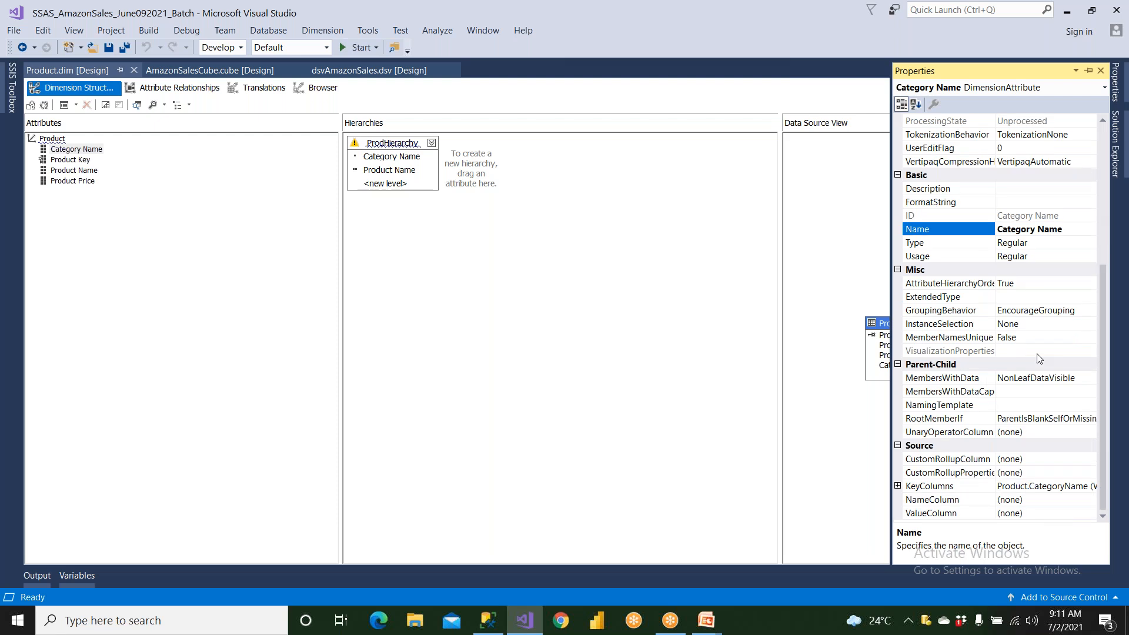
{"action": "scroll", "coordinate": [1037, 357], "scroll_direction": "up", "scroll_amount": 6}
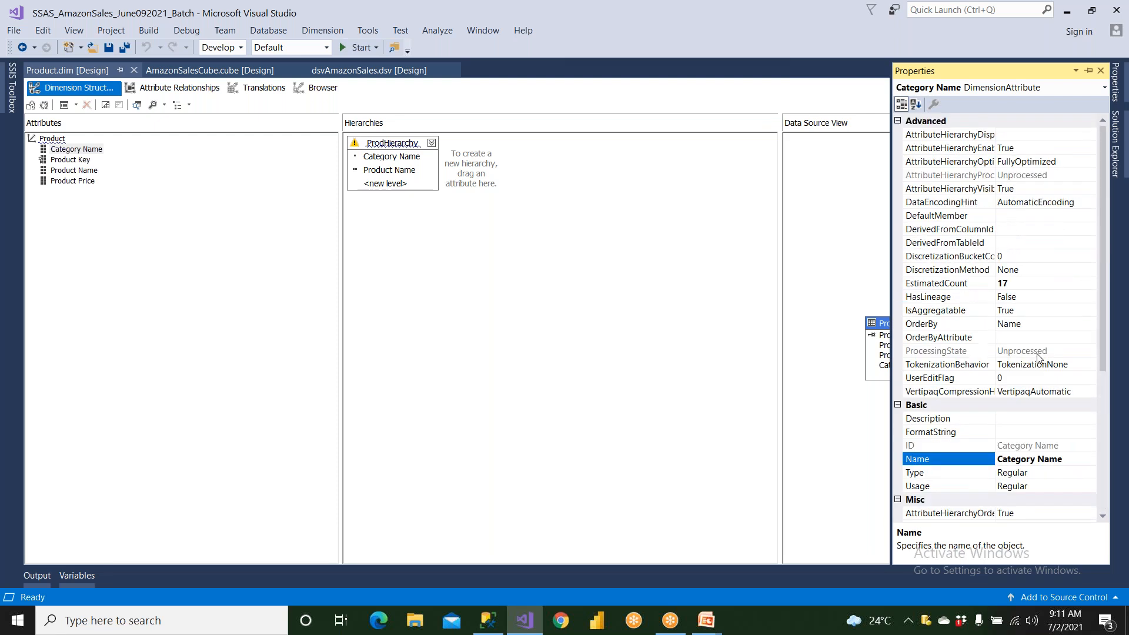
- Try setting IsAggregatable to False for the Category Name attribute, and return it to True
{"action": "left_click", "coordinate": [938, 312]}
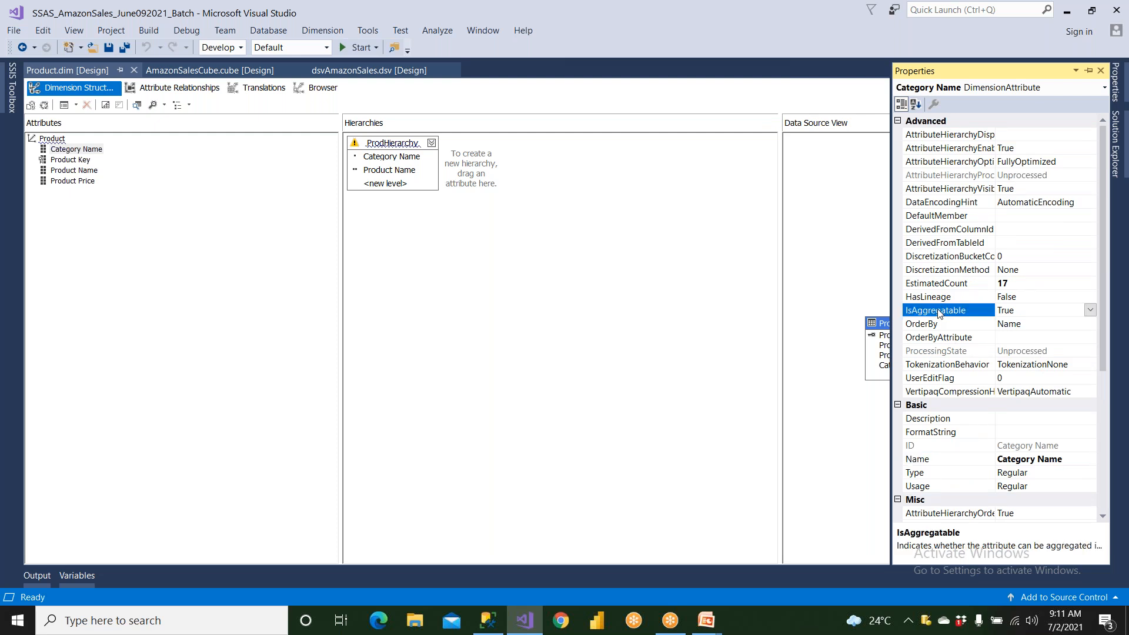
{"action": "left_click", "coordinate": [1091, 312]}
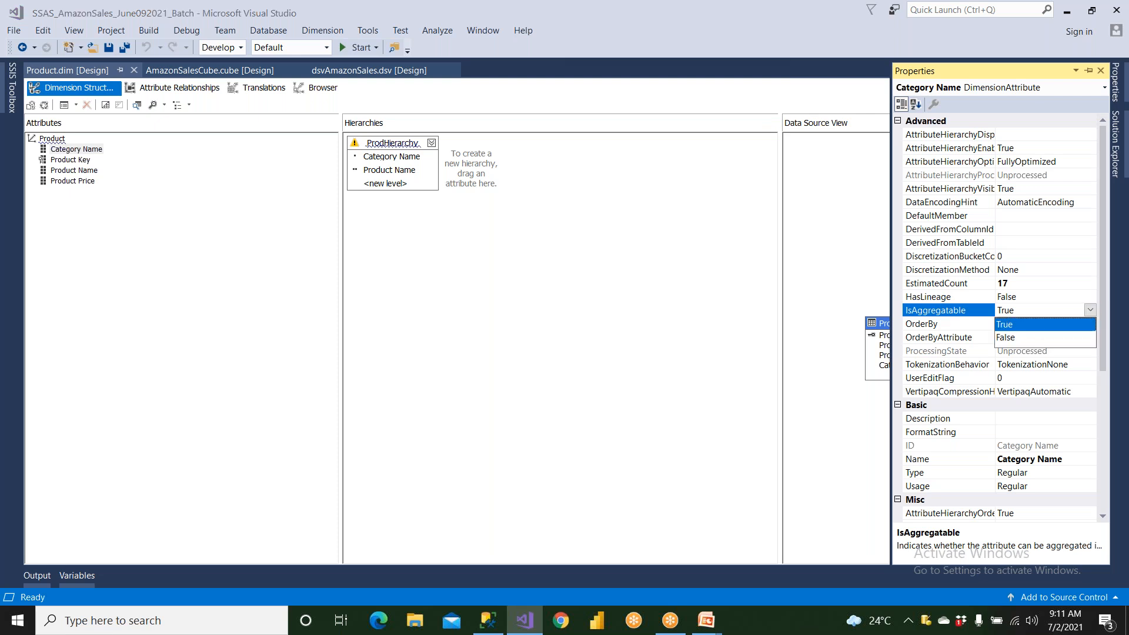
{"action": "left_click", "coordinate": [1025, 338]}
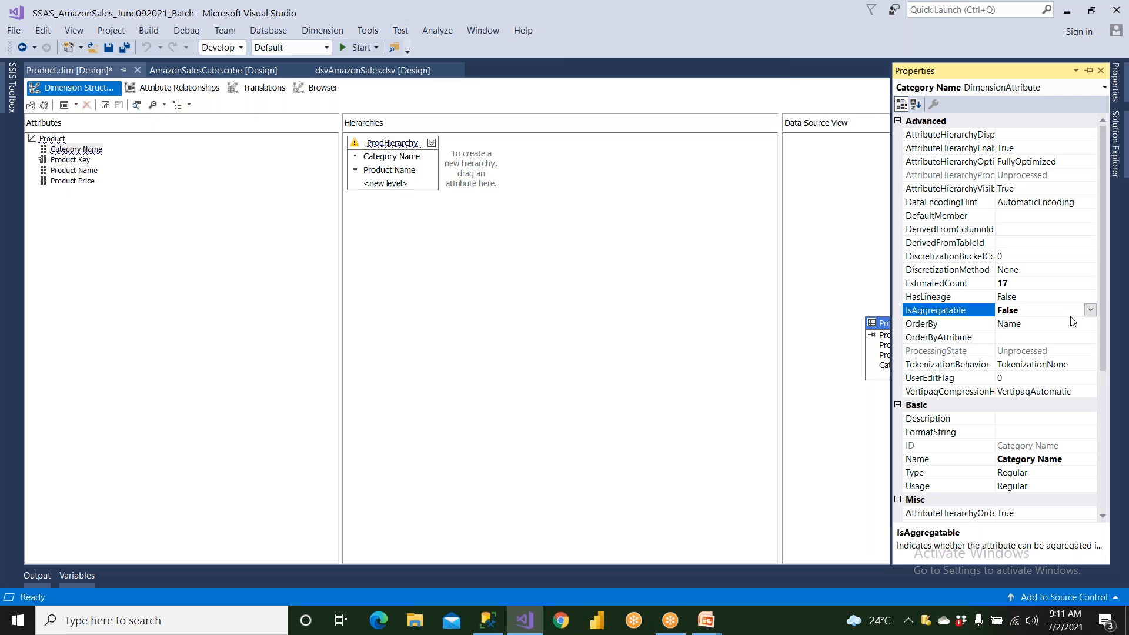
{"action": "left_click", "coordinate": [1090, 310]}
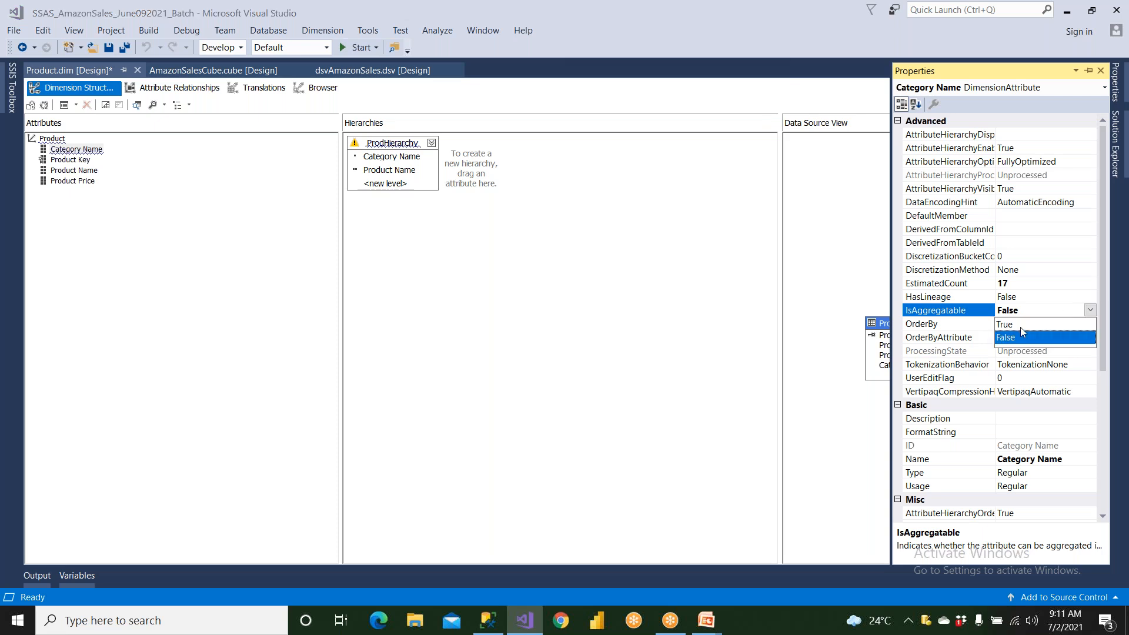
{"action": "left_click", "coordinate": [1021, 326]}
- Check the IsAggregatable property of the Product Price attribute in the Product dimension, and close its properties
{"action": "left_click", "coordinate": [75, 184]}
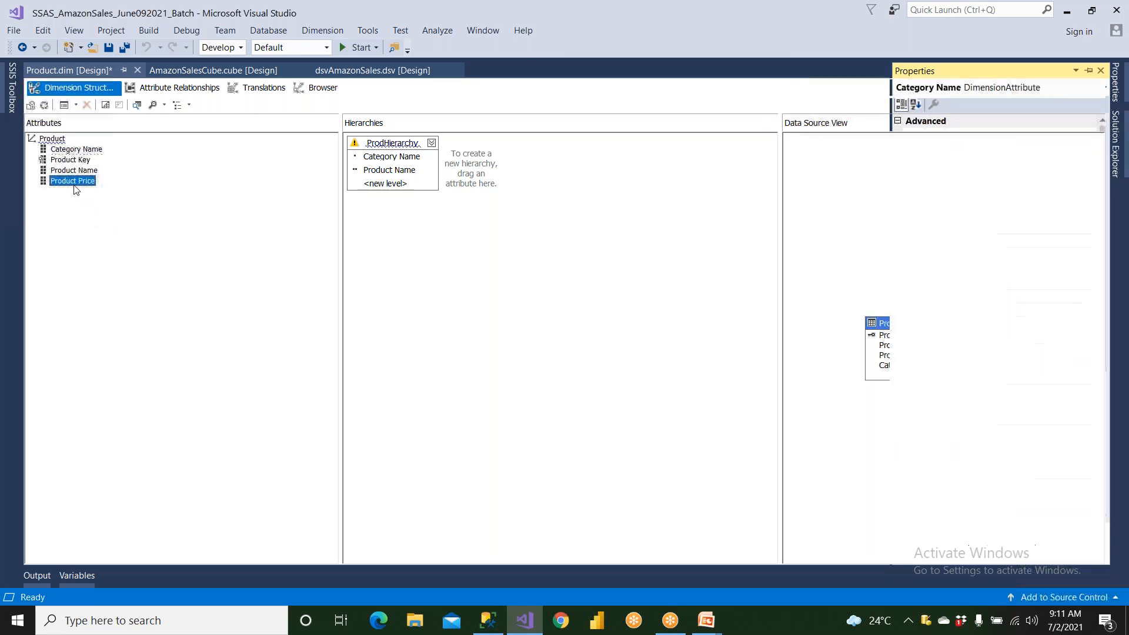
{"action": "right_click", "coordinate": [75, 187]}
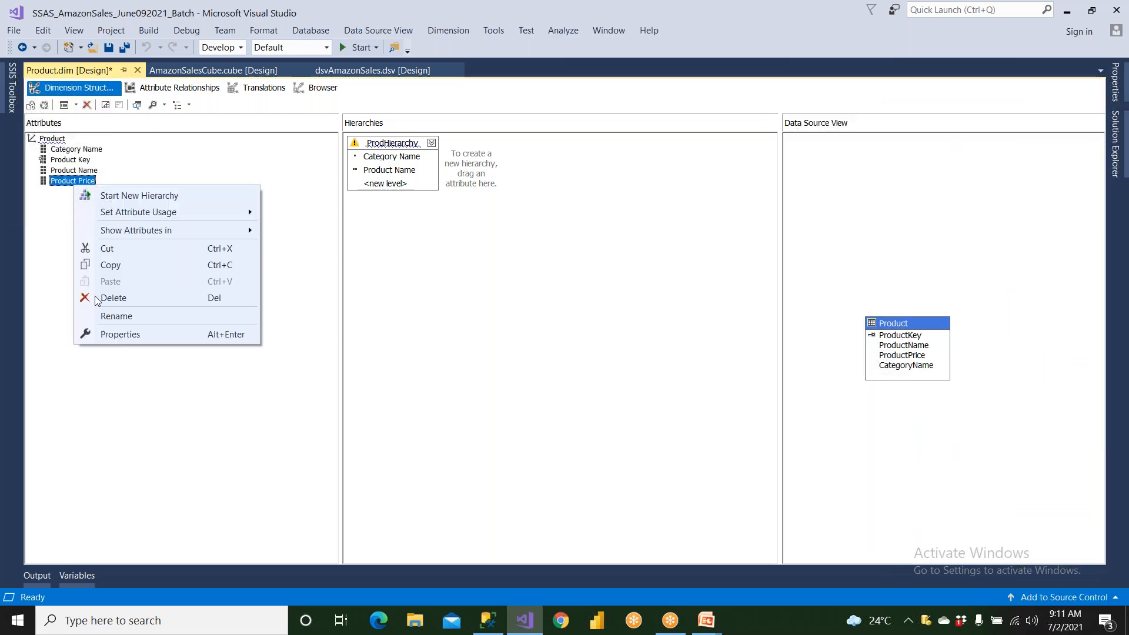
{"action": "left_click", "coordinate": [112, 332]}
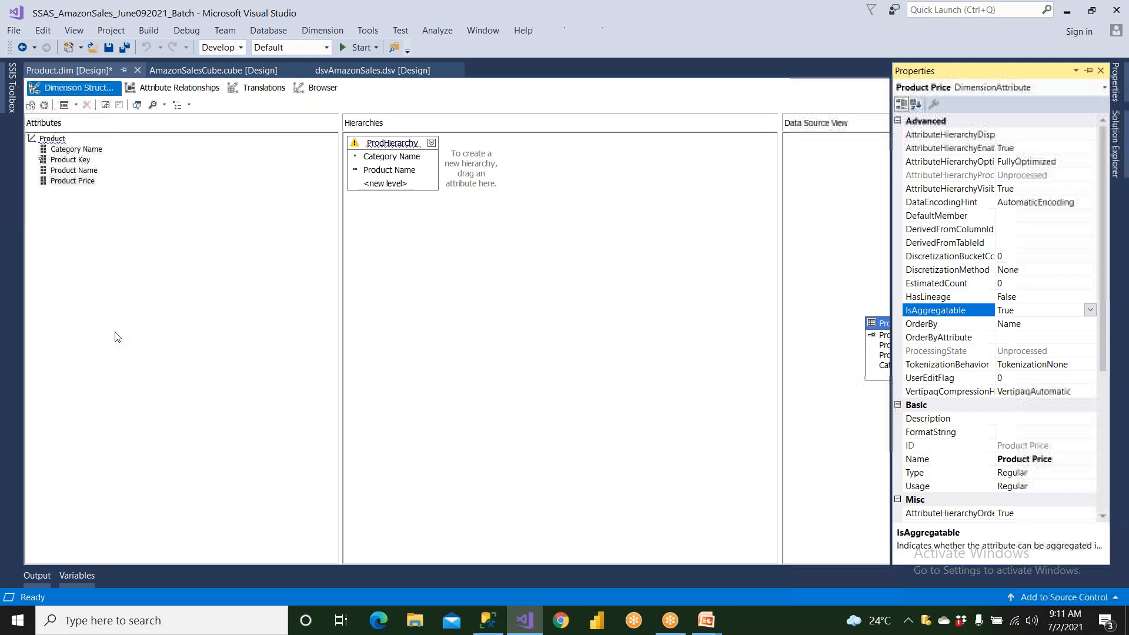
{"action": "double_click", "coordinate": [950, 315]}
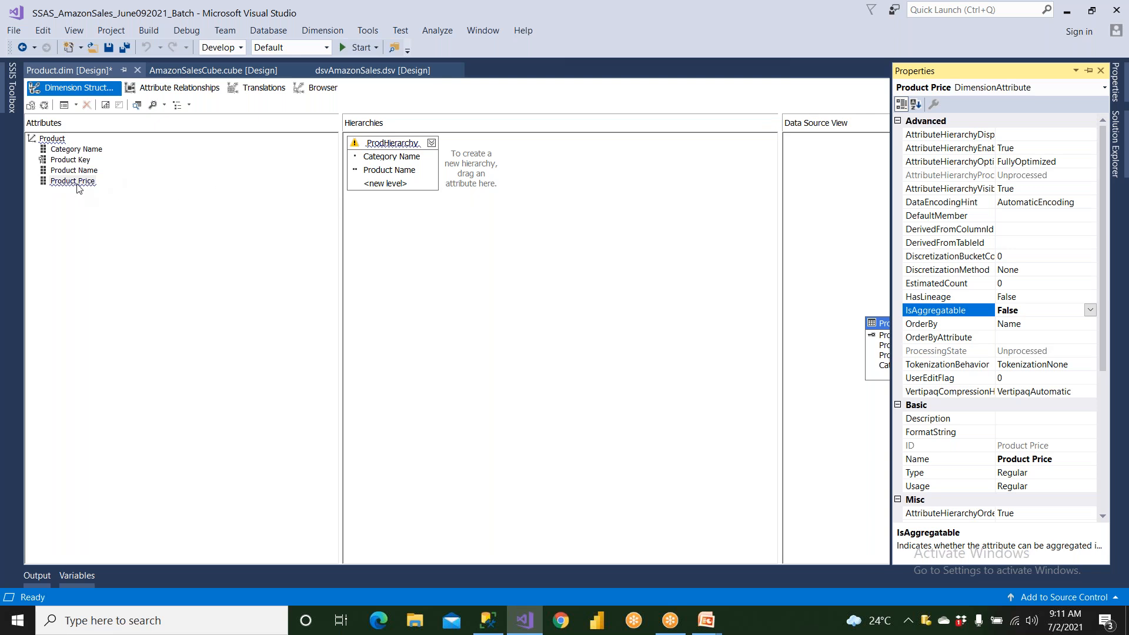
{"action": "mouse_move", "coordinate": [78, 188]}
{"action": "left_click", "coordinate": [1101, 72]}
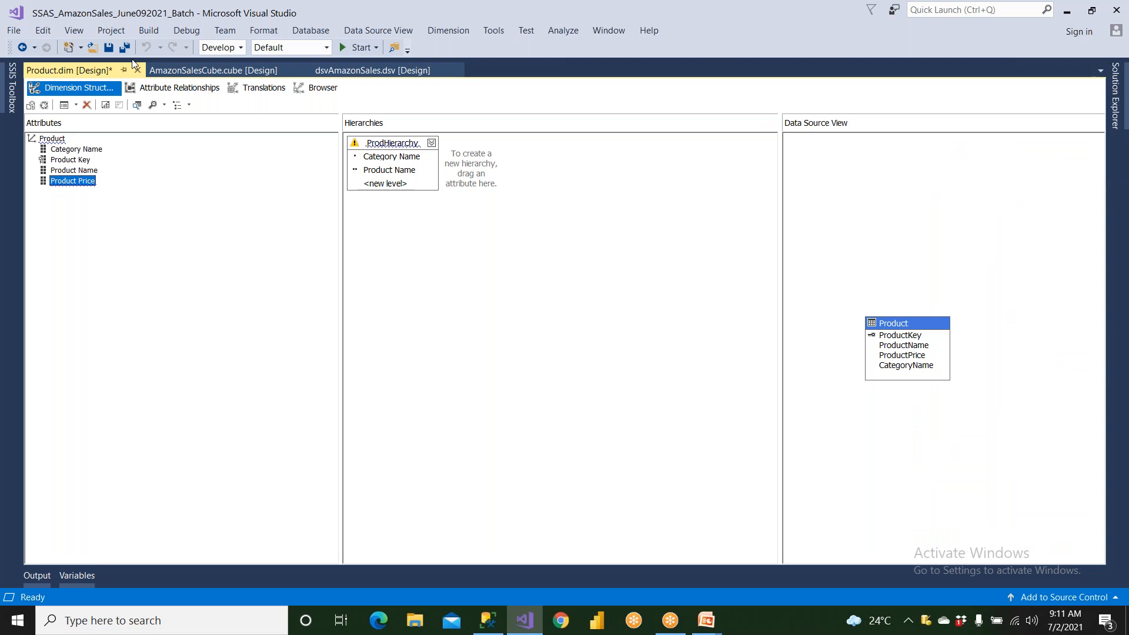
- Open the Customer and Location dimensions of the project in their designers
{"action": "left_click", "coordinate": [1118, 95]}
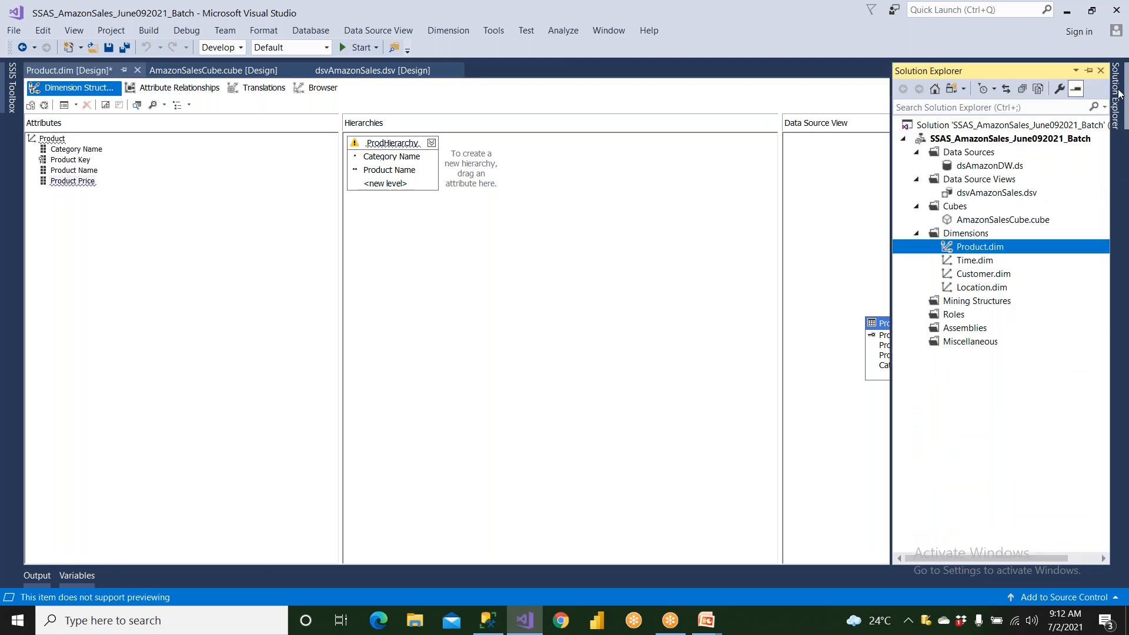
{"action": "left_click", "coordinate": [995, 141]}
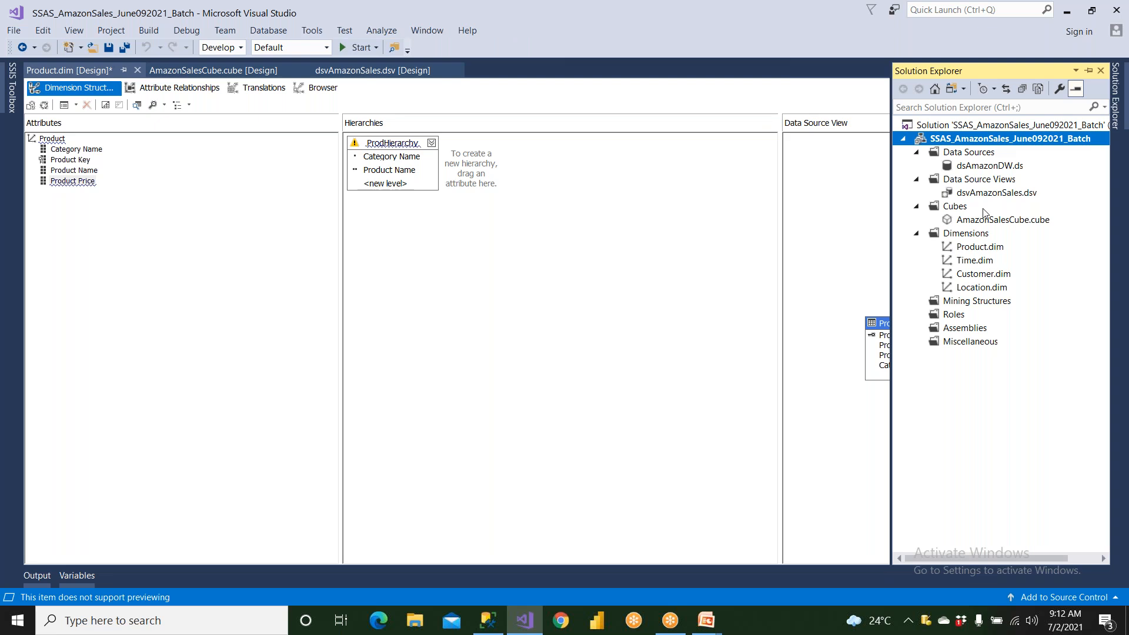
{"action": "double_click", "coordinate": [987, 246]}
{"action": "double_click", "coordinate": [984, 274]}
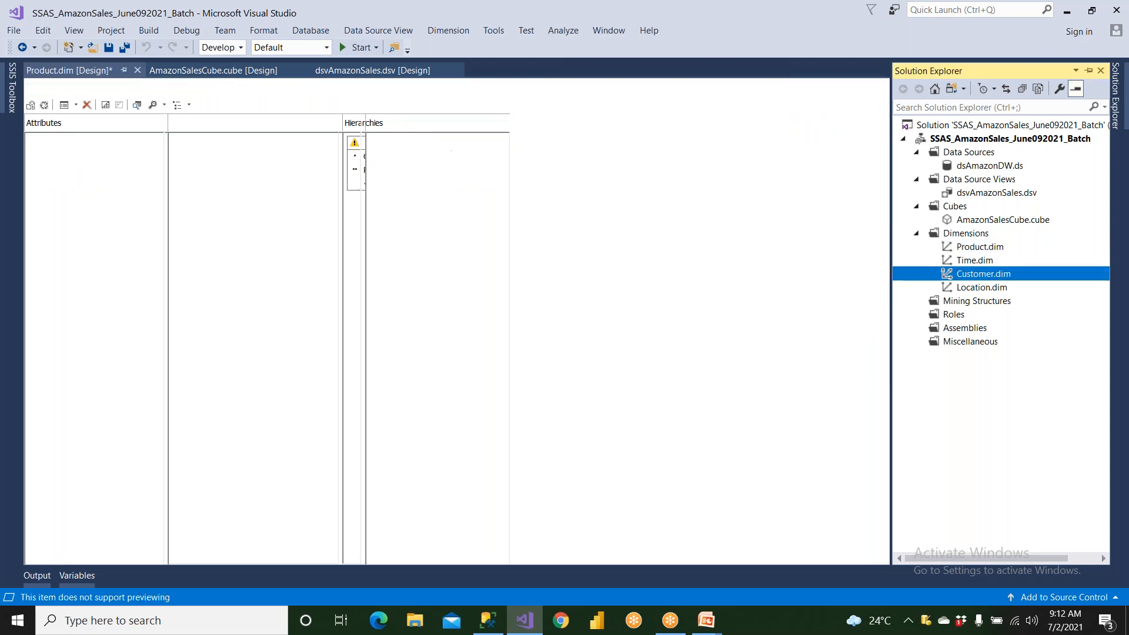
{"action": "double_click", "coordinate": [982, 288]}
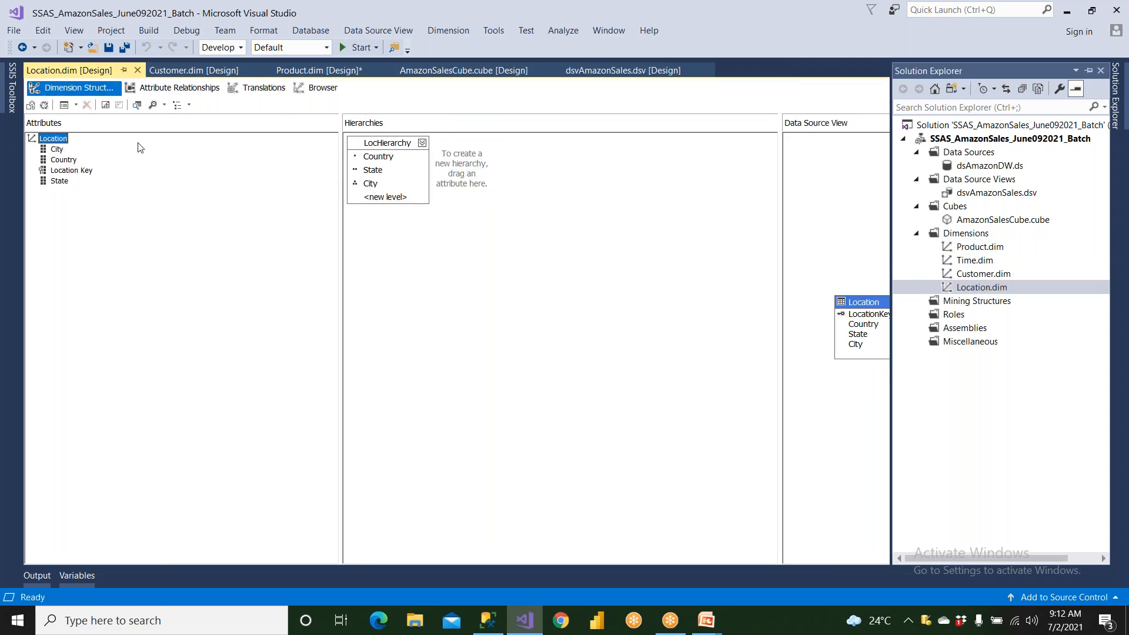
- Check the IsAggregatable property of the State attribute in the Location dimension, and look over its Location Key, City and Country attributes
{"action": "left_click", "coordinate": [64, 171]}
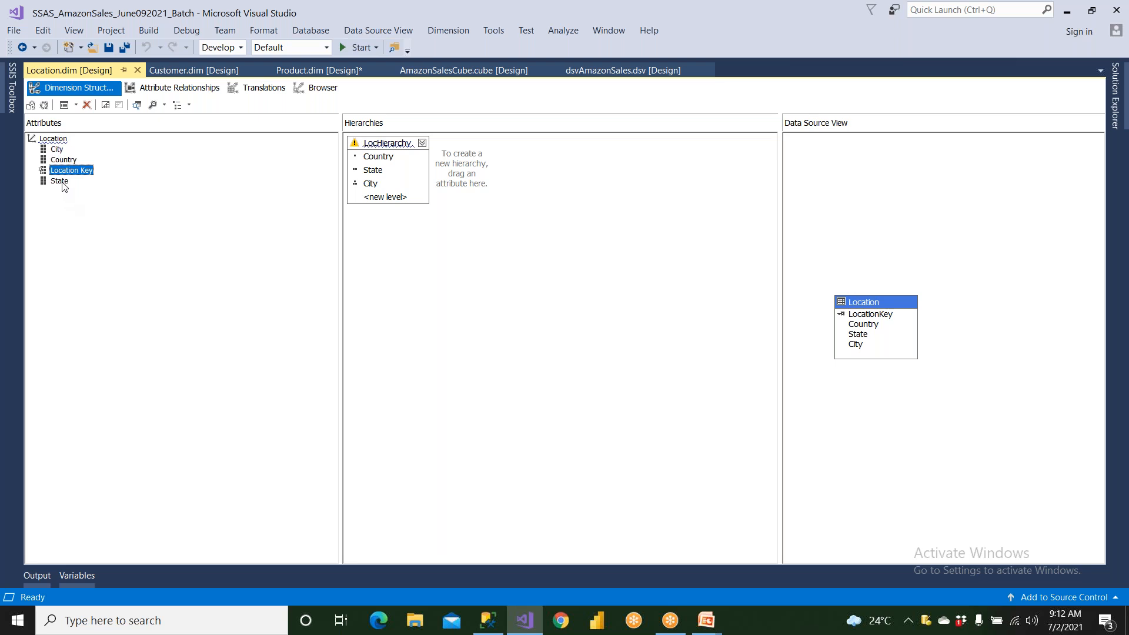
{"action": "left_click", "coordinate": [60, 180]}
{"action": "right_click", "coordinate": [61, 181]}
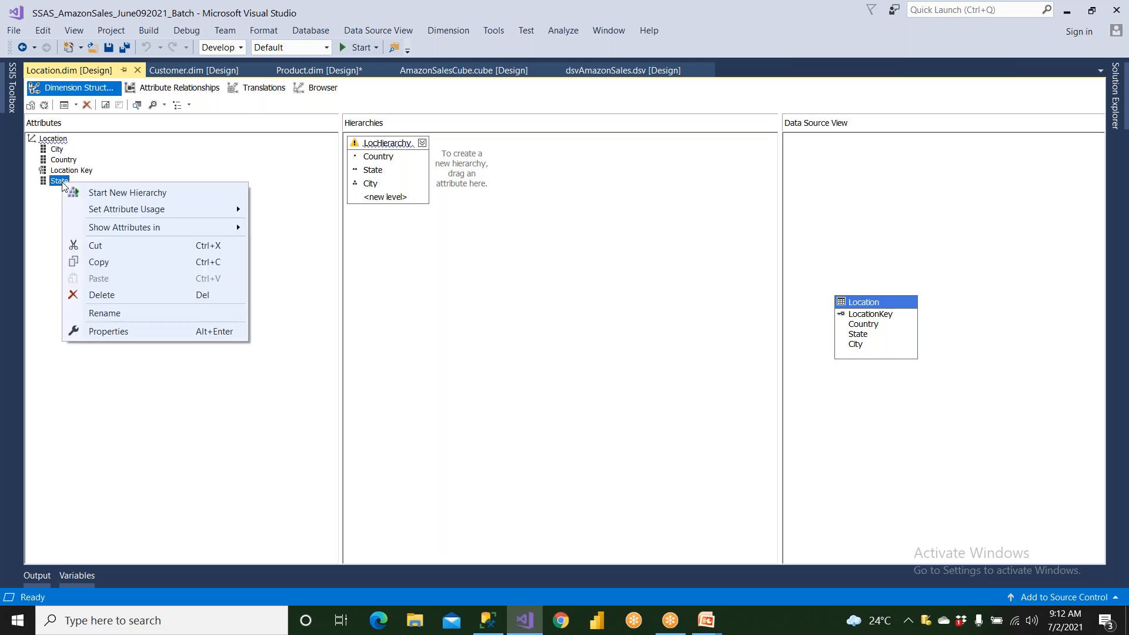
{"action": "left_click", "coordinate": [109, 331]}
{"action": "left_click", "coordinate": [929, 312]}
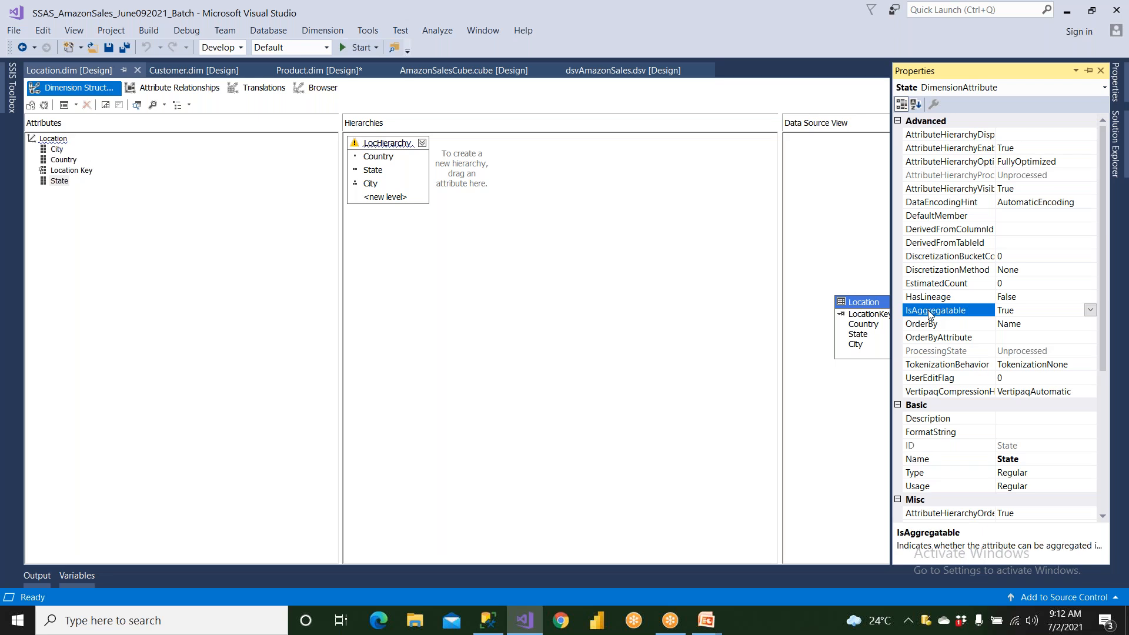
{"action": "left_click", "coordinate": [64, 171]}
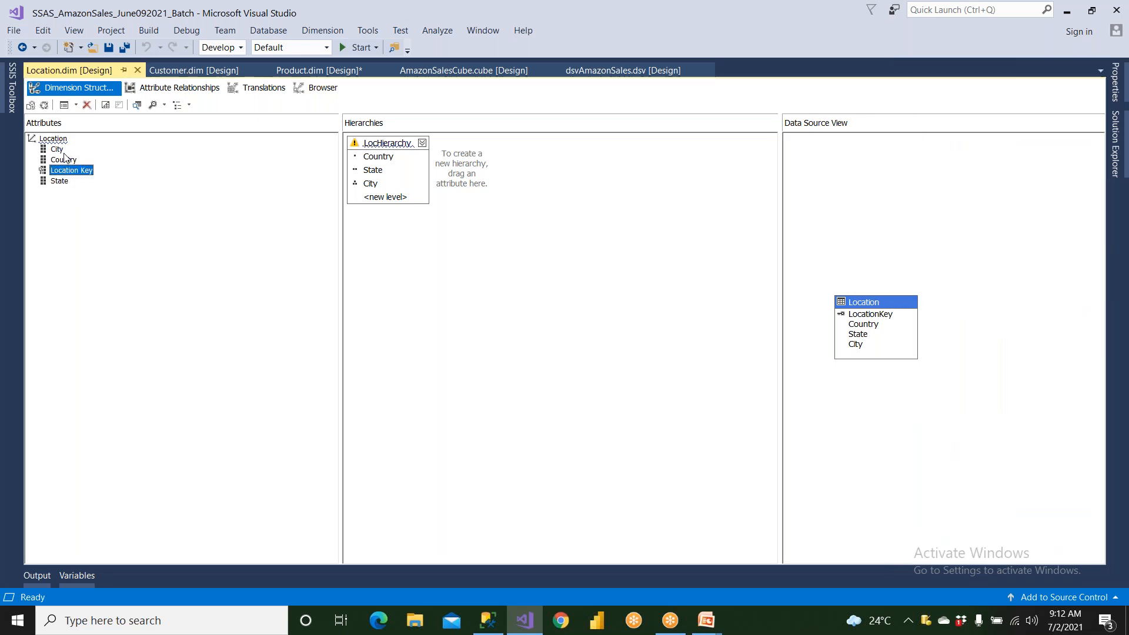
{"action": "left_click", "coordinate": [60, 150]}
{"action": "left_click", "coordinate": [63, 159]}
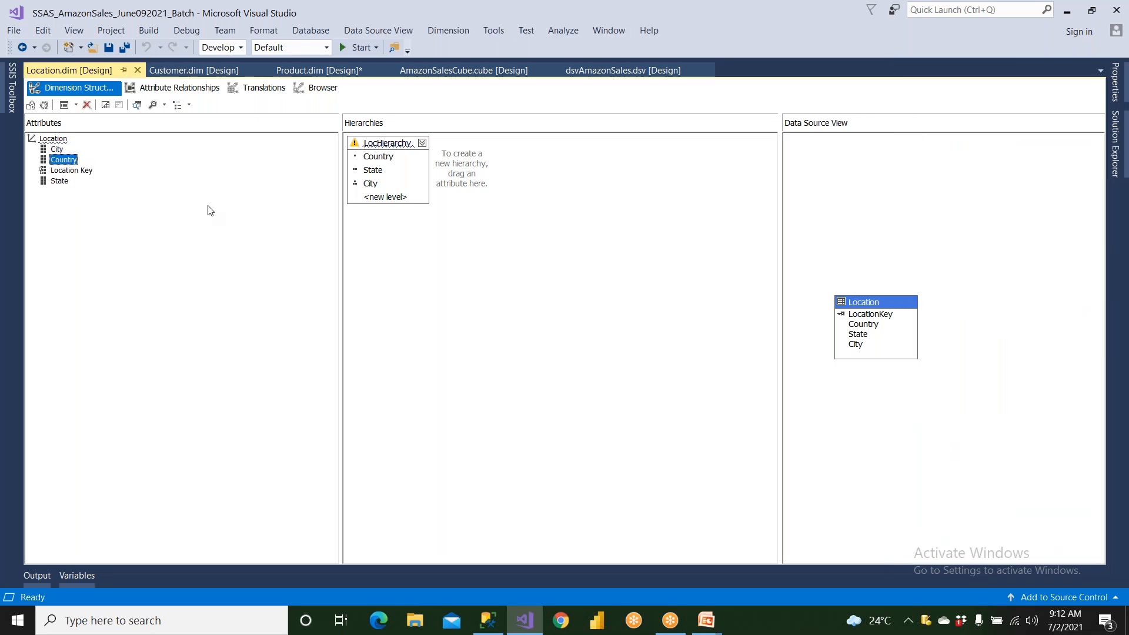
{"action": "left_click", "coordinate": [815, 5]}
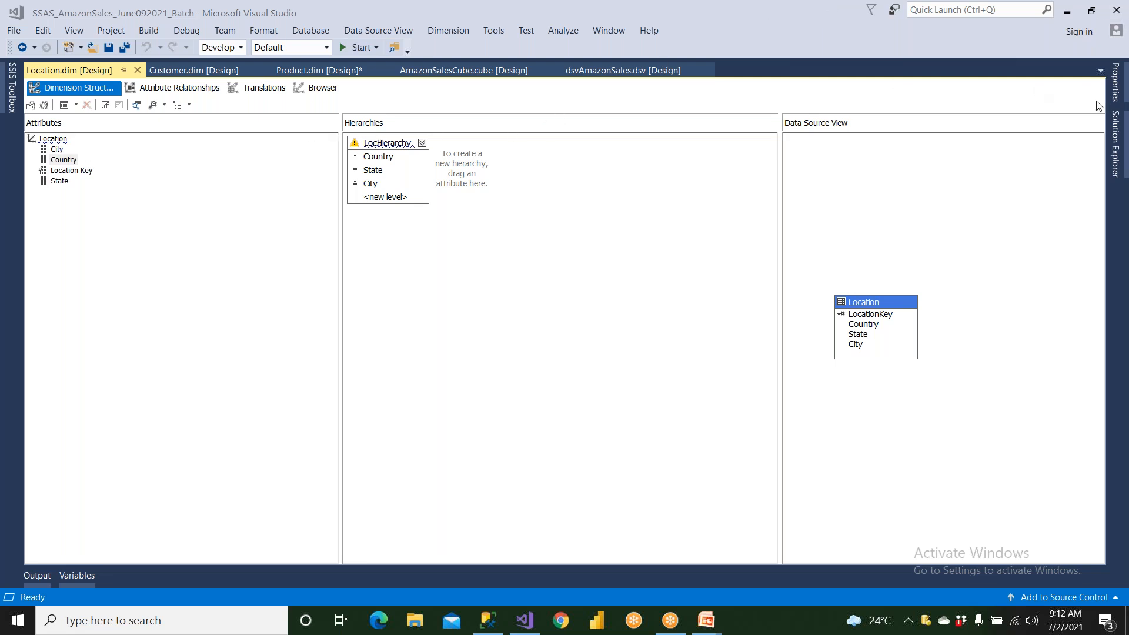
- Switch to the running PowerPoint slide show and advance to the "Why Aggregations…?" slide
{"action": "left_click", "coordinate": [1117, 136]}
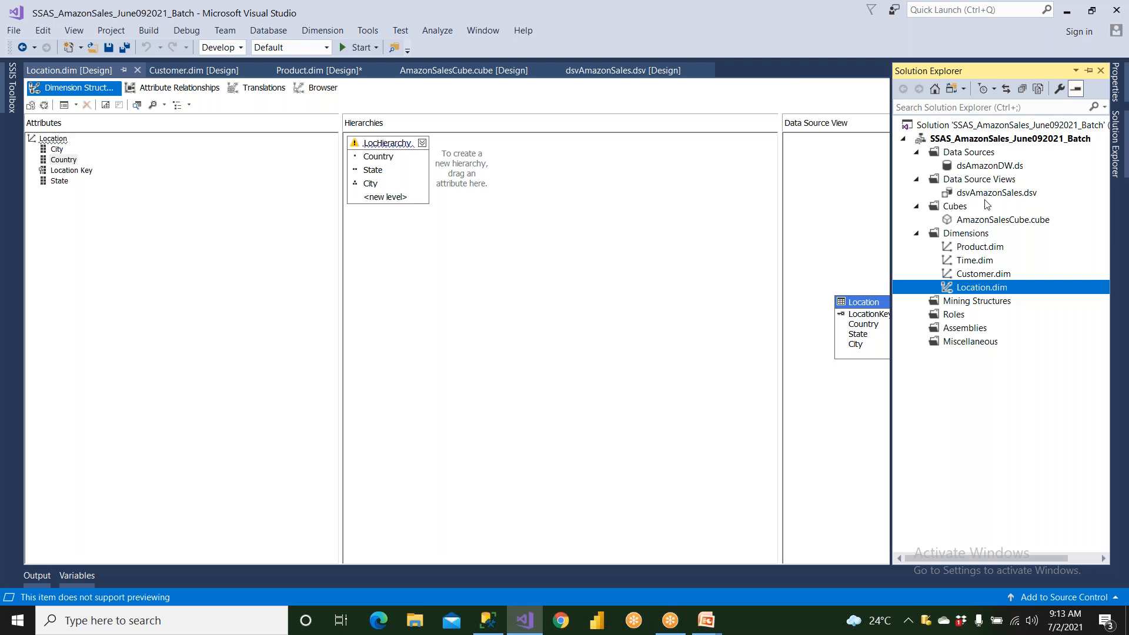
{"action": "left_click", "coordinate": [531, 622]}
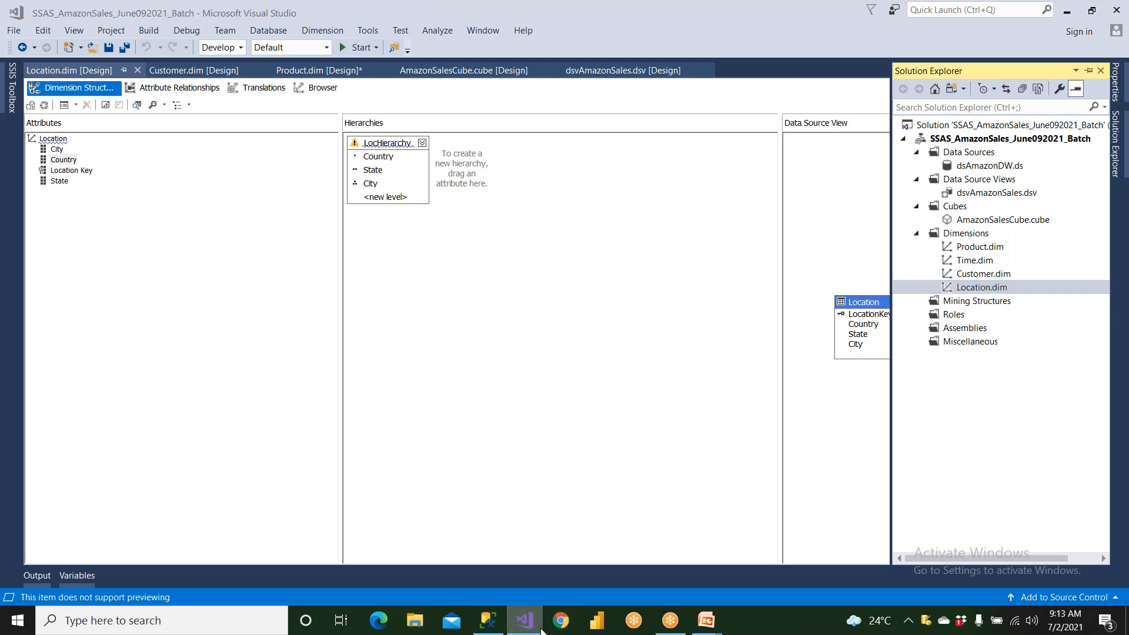
{"action": "mouse_move", "coordinate": [705, 625]}
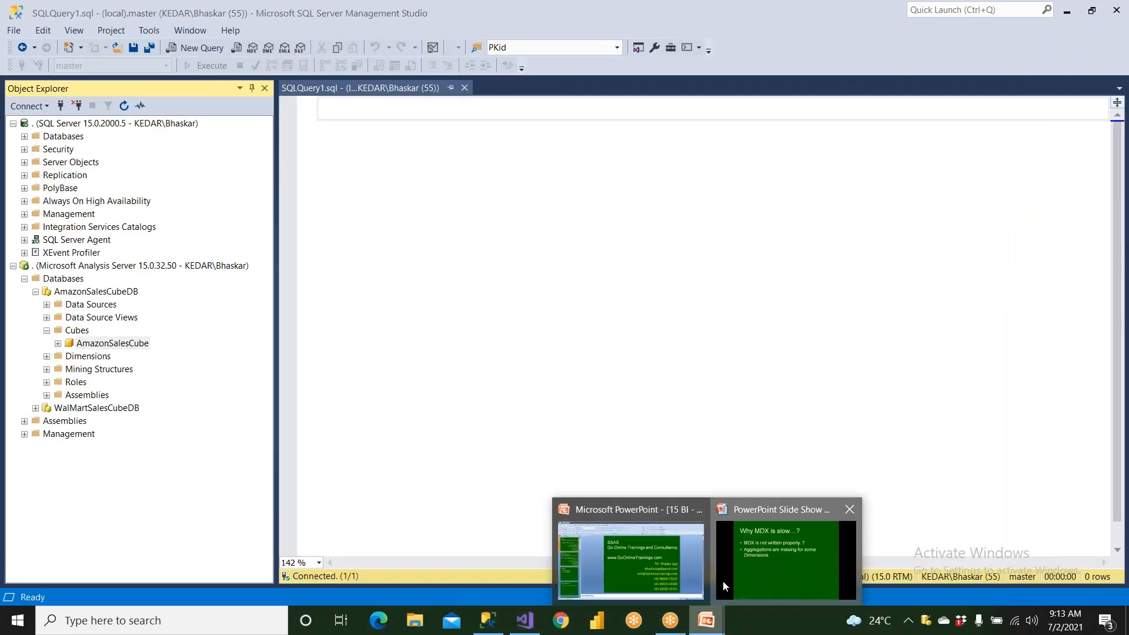
{"action": "left_click", "coordinate": [722, 581]}
{"action": "left_click", "coordinate": [723, 582]}
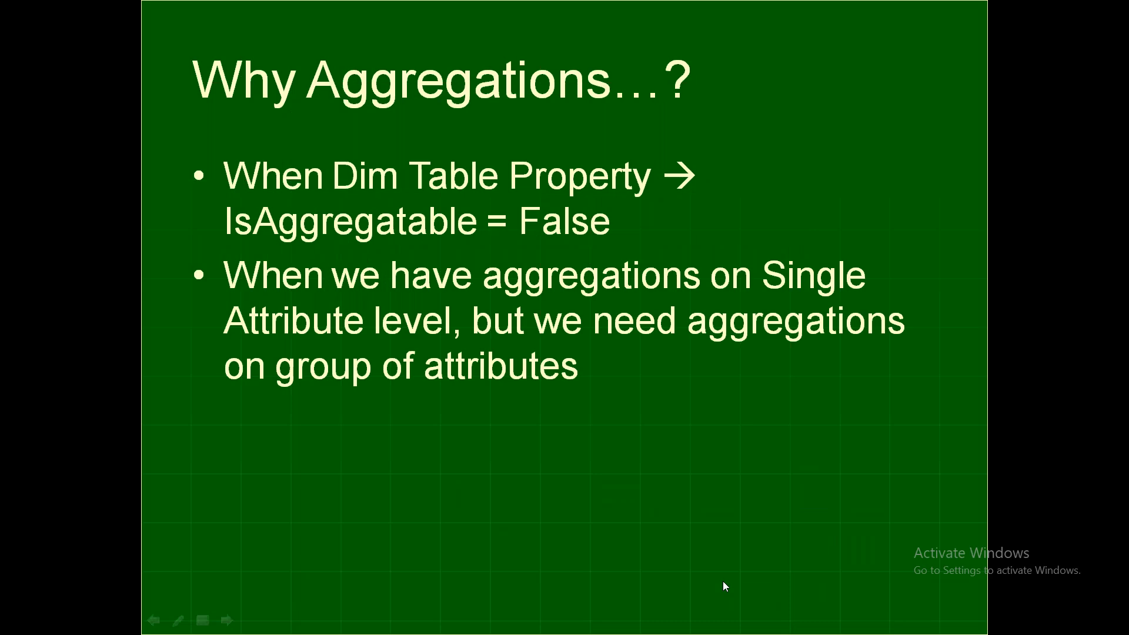